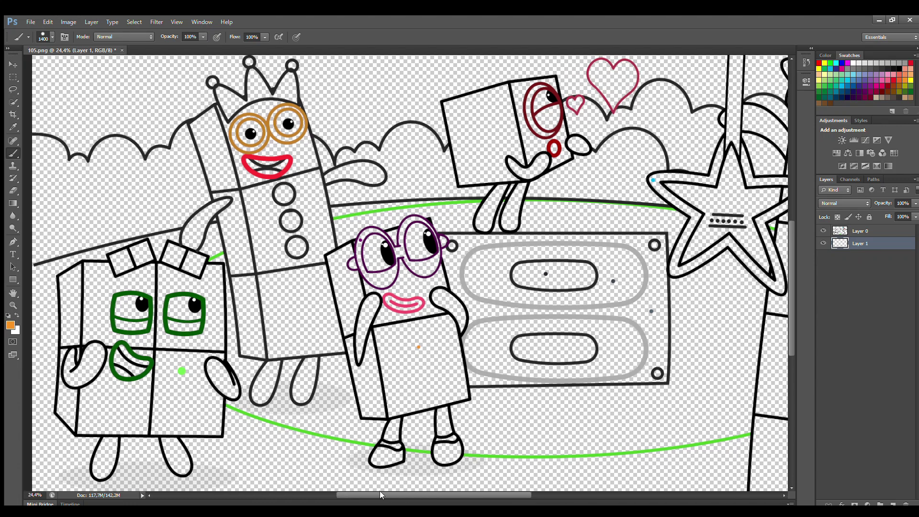
Step: Paint the whites of the glasses-wearing character's eyes in white with the Brush at size 50
key(bracketleft)
key(bracketleft)
key(bracketleft)
key(bracketleft)
key(bracketleft)
key(bracketleft)
key(bracketleft)
key(bracketleft)
key(bracketleft)
key(bracketleft)
key(bracketleft)
key(bracketleft)
key(bracketleft)
key(bracketleft)
key(bracketleft)
key(bracketleft)
key(x)
key(bracketleft)
mouse_move(413, 255)
mouse_down()
mouse_move(417, 229)
mouse_move(432, 254)
mouse_move(418, 239)
mouse_up()
mouse_move(370, 262)
mouse_down()
mouse_move(383, 243)
mouse_move(374, 269)
mouse_up()
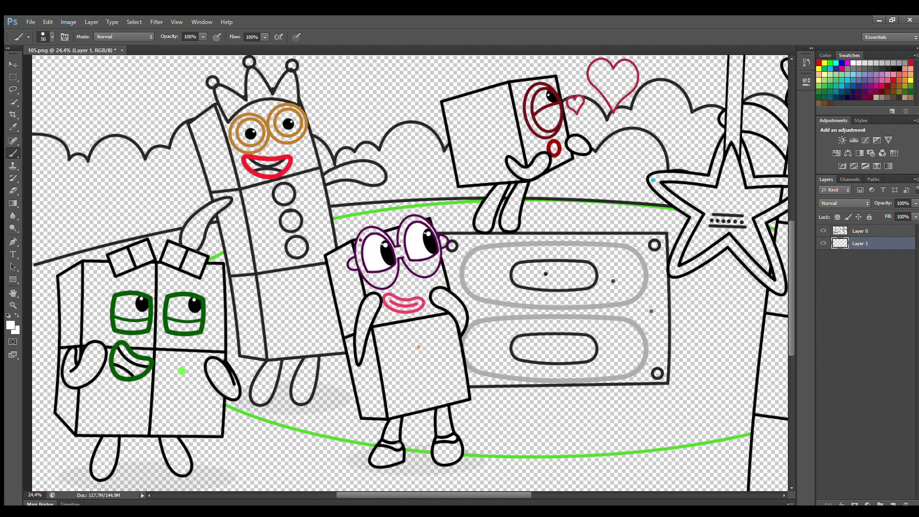
Step: Paint both arms of the glasses-wearing character purple with a brush of about size 80
click(871, 89)
key(bracketright)
key(bracketright)
key(bracketright)
mouse_move(461, 330)
mouse_down()
mouse_move(447, 295)
mouse_move(437, 299)
mouse_move(448, 303)
mouse_up()
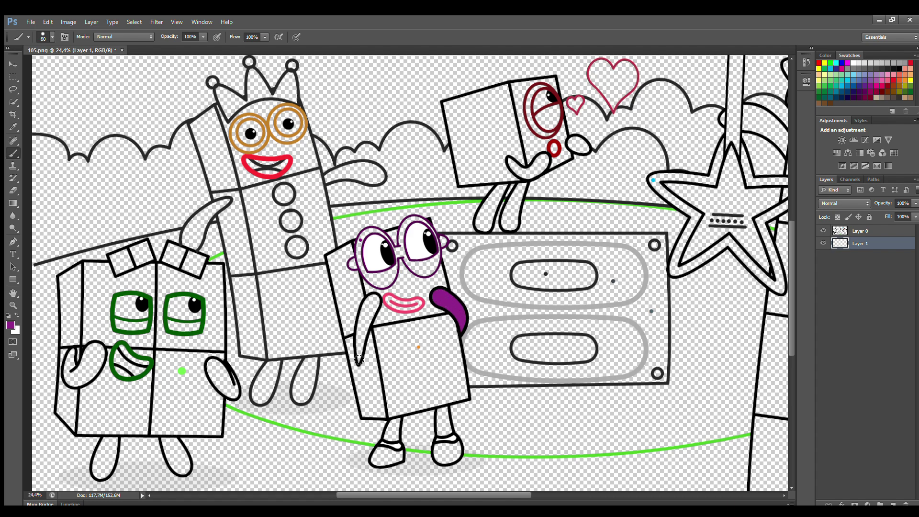
mouse_move(359, 359)
mouse_down()
mouse_move(362, 320)
mouse_move(376, 297)
mouse_move(366, 318)
mouse_up()
Step: Fill the glasses-wearing character's lips with a lighter pink based on the sampled lip outline colour
key(i)
click(391, 295)
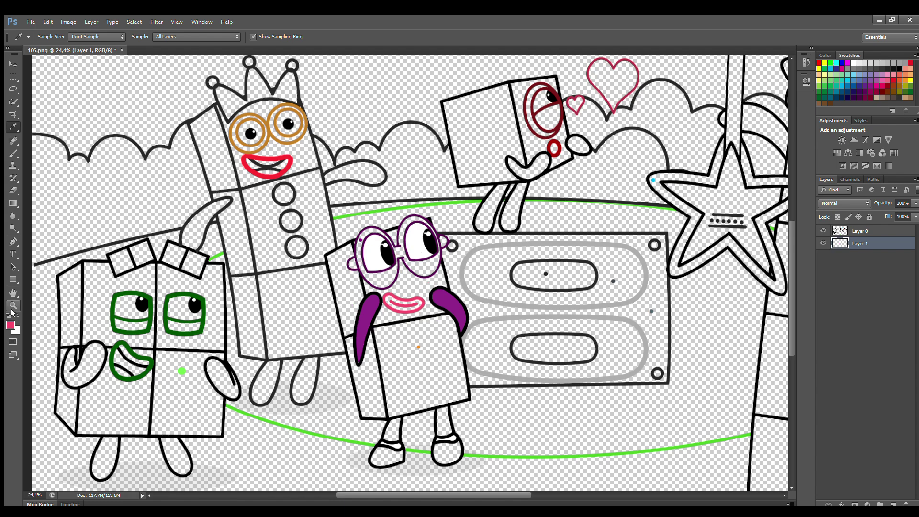
key(b)
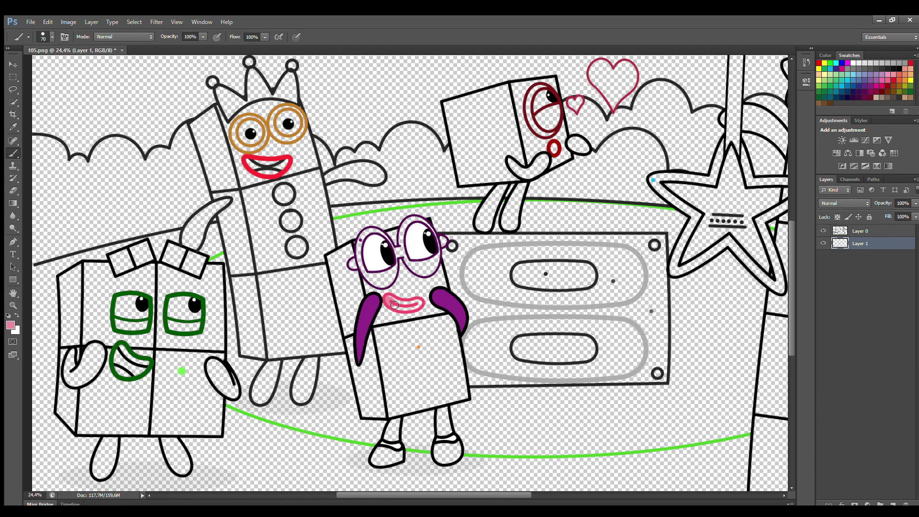
drag(394, 305, 416, 303)
Step: Add a new layer beneath Layer 1 and paint the character's glasses and legs purple at brush size 70
click(891, 504)
mouse_move(357, 261)
mouse_down()
mouse_move(373, 232)
mouse_move(393, 255)
mouse_move(386, 242)
mouse_move(394, 253)
mouse_move(413, 222)
mouse_up()
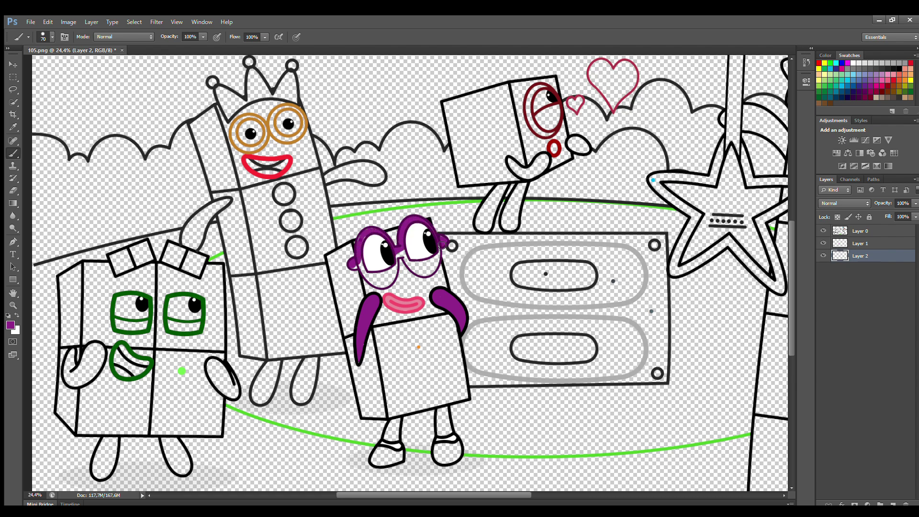
mouse_move(437, 258)
mouse_down()
mouse_move(398, 255)
mouse_move(379, 285)
mouse_up()
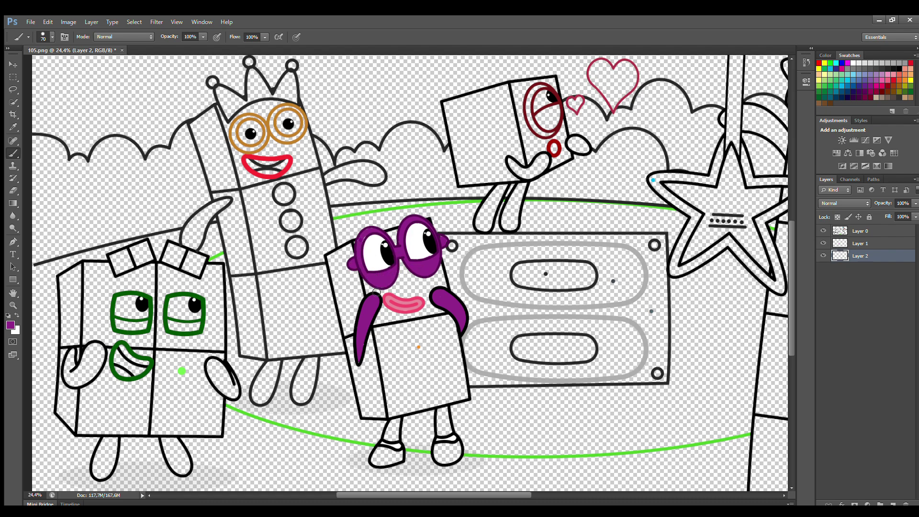
mouse_move(396, 419)
mouse_down()
mouse_move(398, 421)
mouse_move(440, 418)
mouse_move(439, 434)
mouse_move(444, 411)
mouse_up()
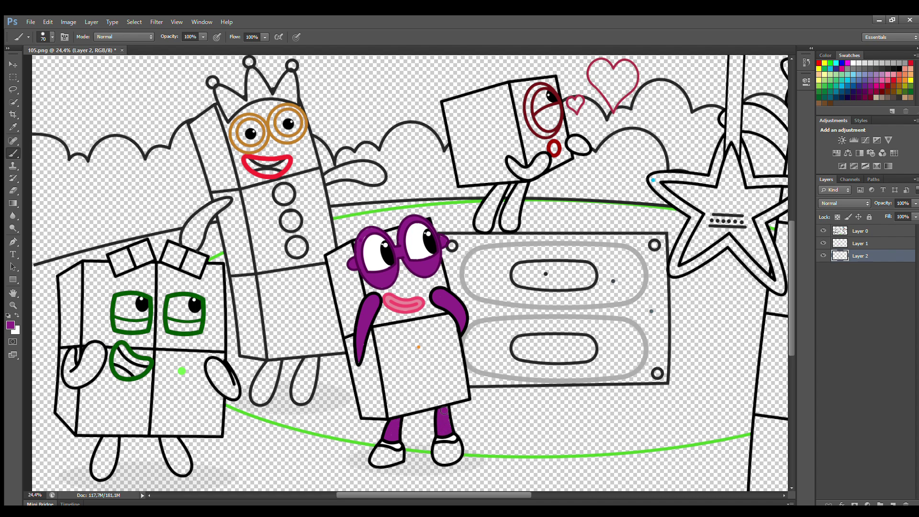
Step: Add another layer and paint the glasses-wearing character's front block faces and shoes with the orange sampled from the dot on its body
click(893, 502)
alt+click(418, 346)
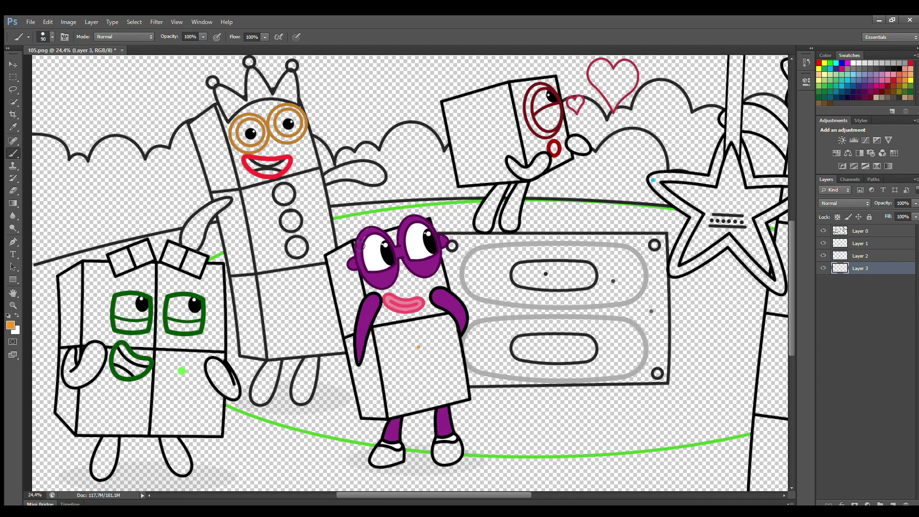
mouse_move(369, 281)
mouse_down()
mouse_move(397, 415)
mouse_move(445, 400)
mouse_move(460, 359)
mouse_move(441, 275)
mouse_move(398, 234)
mouse_move(399, 351)
mouse_move(452, 378)
mouse_move(410, 317)
mouse_move(426, 330)
mouse_move(433, 395)
mouse_move(433, 356)
mouse_up()
key(bracketright)
key(bracketright)
key(bracketright)
key(bracketleft)
key(bracketleft)
key(bracketleft)
mouse_move(383, 452)
mouse_down()
mouse_move(381, 462)
mouse_move(397, 457)
mouse_move(391, 452)
mouse_up()
mouse_move(431, 452)
mouse_down()
mouse_move(455, 457)
mouse_move(449, 451)
mouse_up()
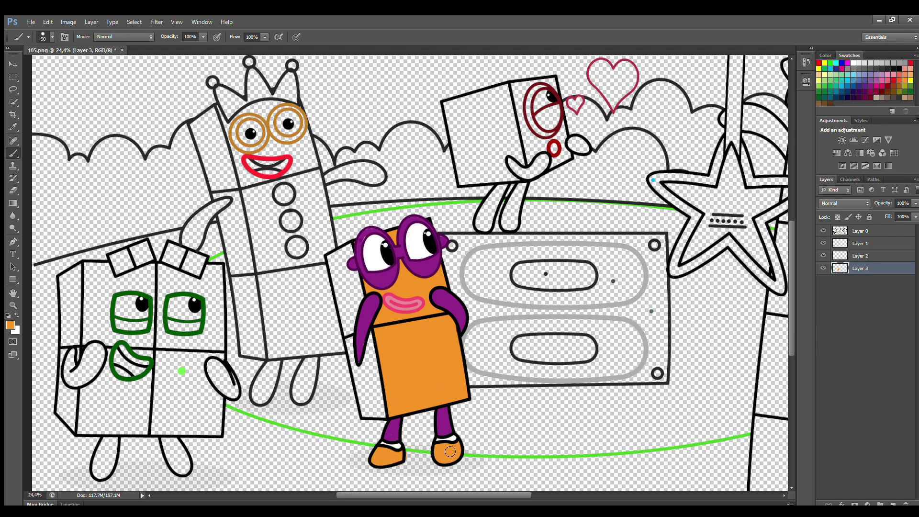
Step: Add another layer and paint the side face of the orange character's blocks in a darker orange
click(893, 503)
click(348, 254)
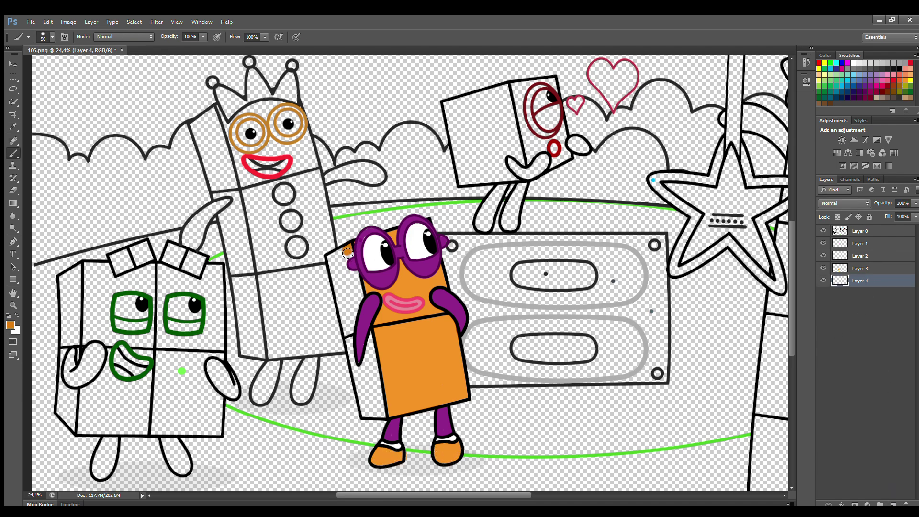
mouse_move(348, 253)
mouse_down()
mouse_move(339, 281)
mouse_move(365, 412)
mouse_move(381, 397)
mouse_move(362, 283)
mouse_move(349, 274)
mouse_move(370, 385)
mouse_move(383, 406)
mouse_up()
key(bracketright)
key(bracketright)
key(bracketright)
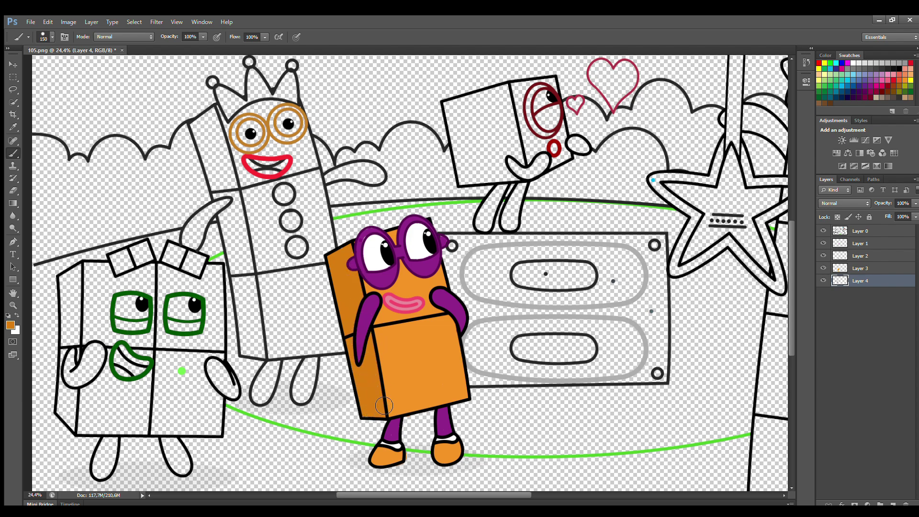
Step: On Layer 1, paint the whites of the four-block character's eyes in white at brush size 80
click(853, 244)
click(854, 64)
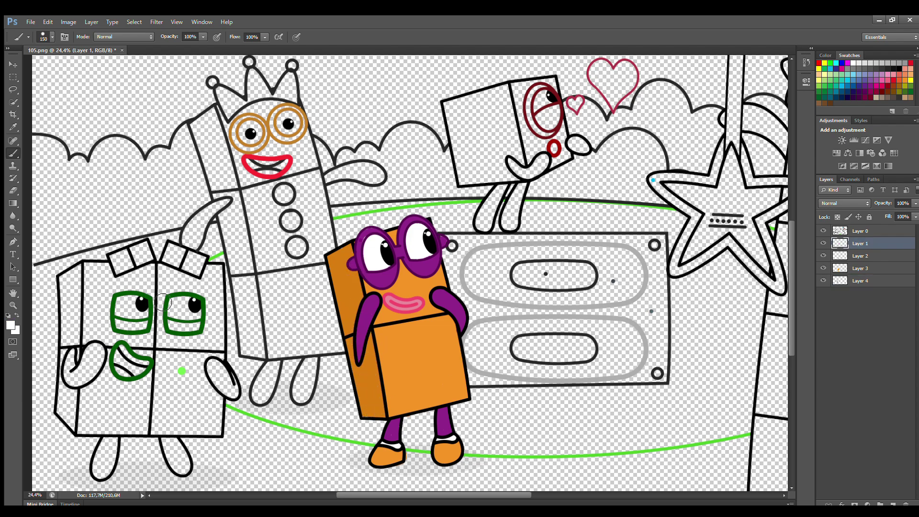
drag(171, 312, 195, 312)
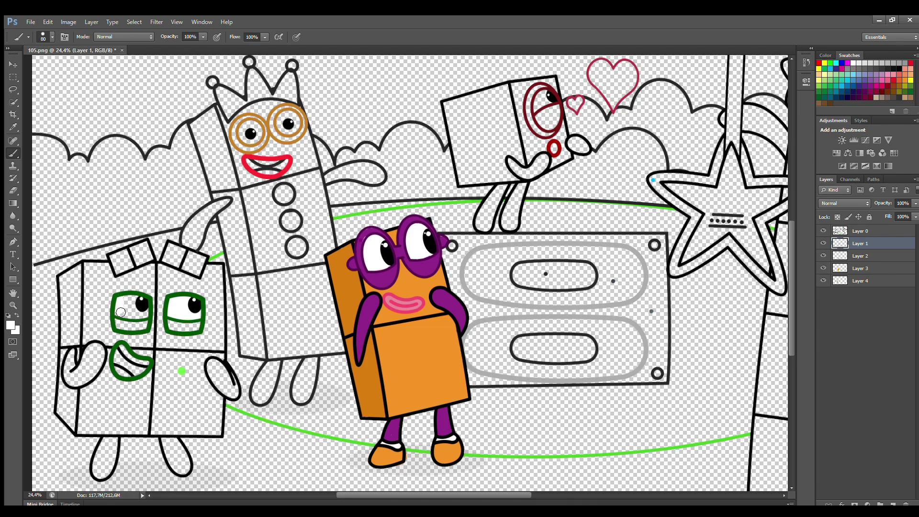
mouse_move(121, 312)
mouse_down()
mouse_move(142, 317)
mouse_move(129, 301)
mouse_up()
Step: Paint the four-block character's hands, legs and hair blocks with the dark green sampled from its eye outline
key(i)
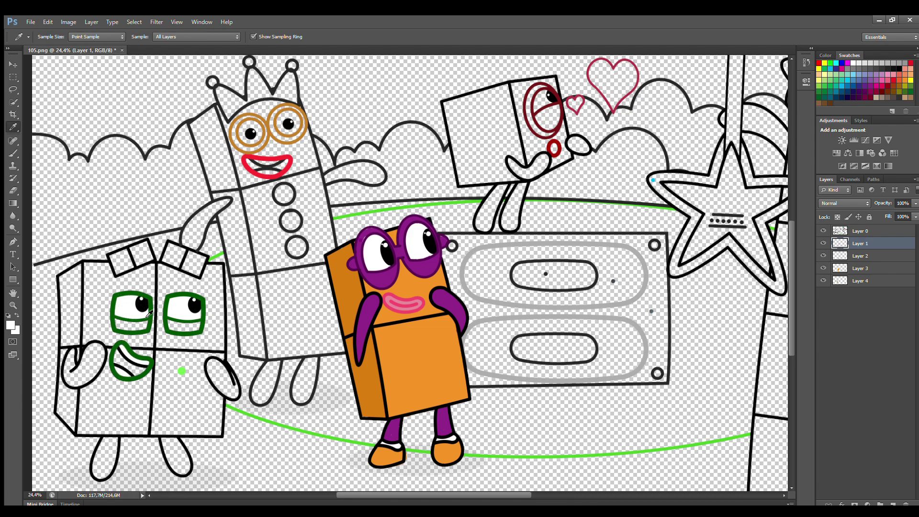
click(152, 316)
key(s)
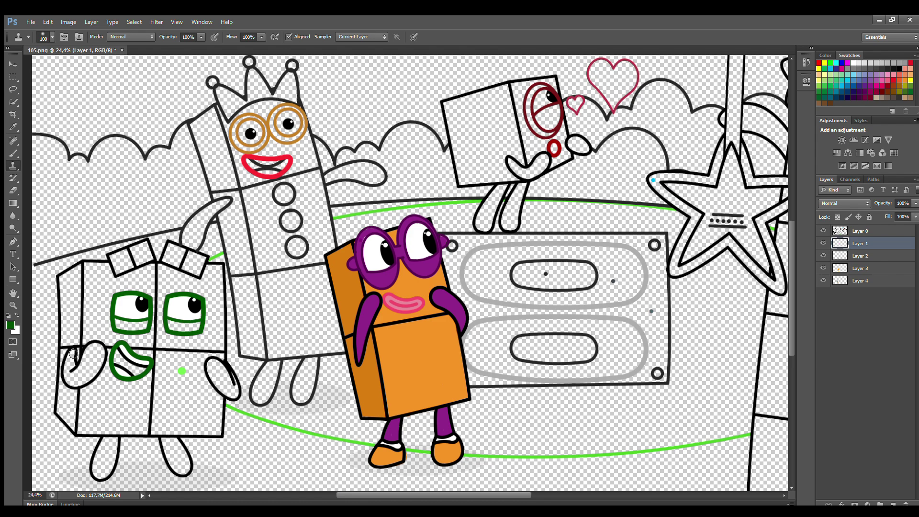
key(b)
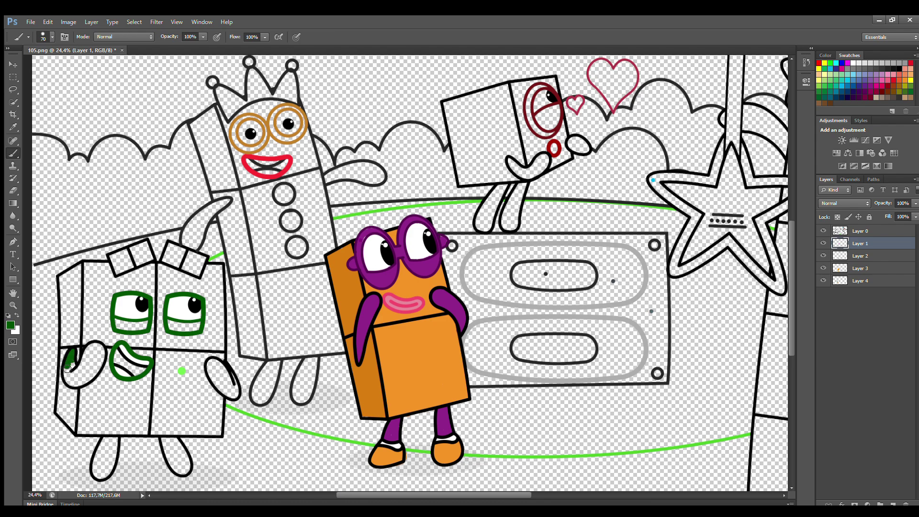
mouse_move(67, 368)
mouse_down()
mouse_move(89, 378)
mouse_move(101, 352)
mouse_move(97, 345)
mouse_move(78, 370)
mouse_move(73, 364)
mouse_move(74, 379)
mouse_move(91, 363)
mouse_up()
mouse_move(206, 366)
mouse_down()
mouse_move(234, 396)
mouse_move(220, 367)
mouse_move(232, 393)
mouse_up()
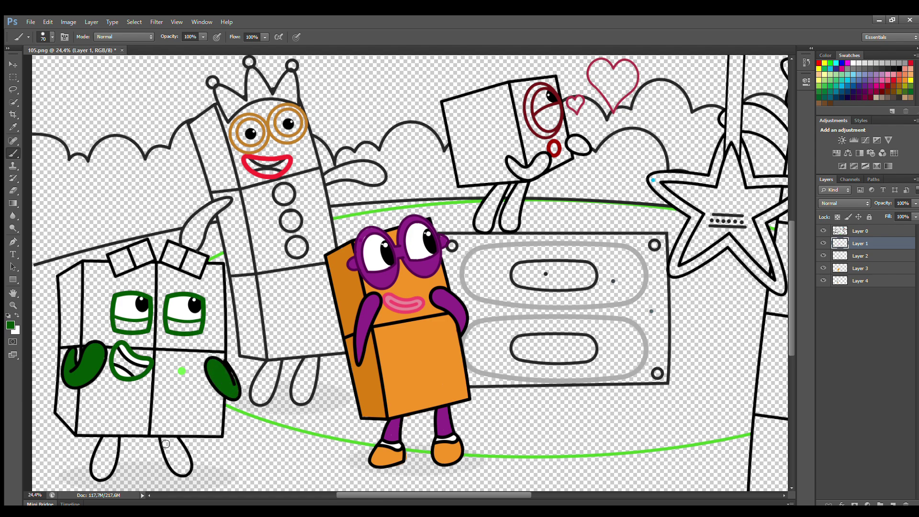
mouse_move(166, 443)
mouse_down()
mouse_move(179, 471)
mouse_move(187, 462)
mouse_move(179, 457)
mouse_up()
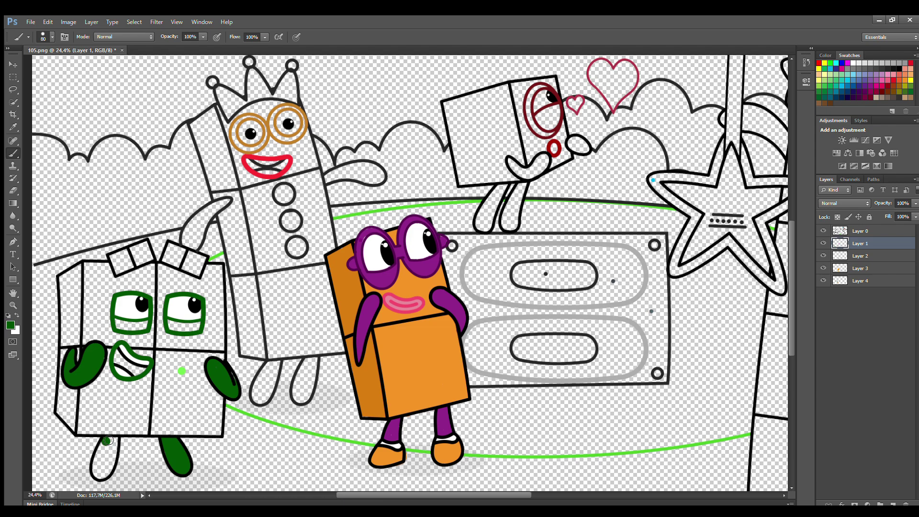
mouse_move(108, 439)
mouse_down()
mouse_move(98, 476)
mouse_move(113, 467)
mouse_move(108, 441)
mouse_move(106, 464)
mouse_up()
mouse_move(114, 261)
mouse_down()
mouse_move(144, 247)
mouse_move(148, 257)
mouse_move(122, 272)
mouse_move(115, 263)
mouse_move(171, 248)
mouse_move(168, 262)
mouse_move(200, 272)
mouse_move(203, 262)
mouse_move(181, 251)
mouse_move(195, 264)
mouse_up()
Step: On Layer 2, fill the inside of the four-block character's mouth with sampled black
key(i)
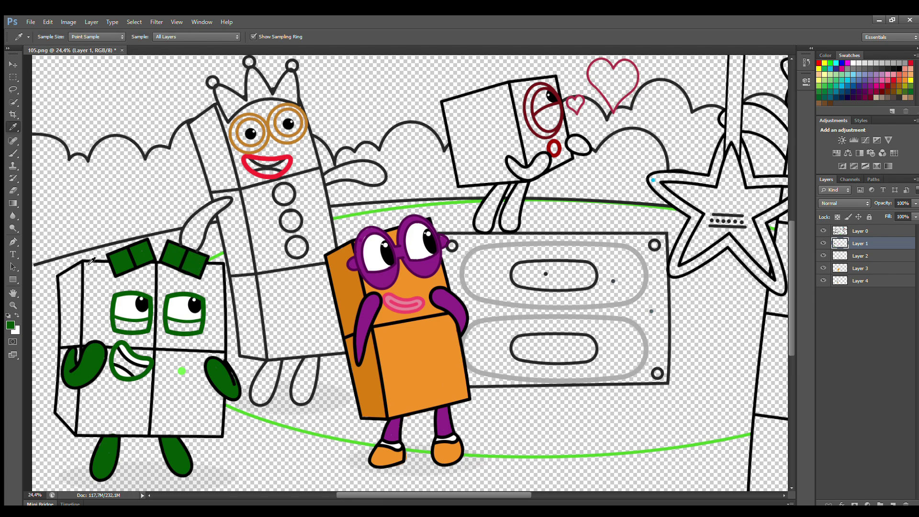
click(120, 354)
key(alt+[)
key(b)
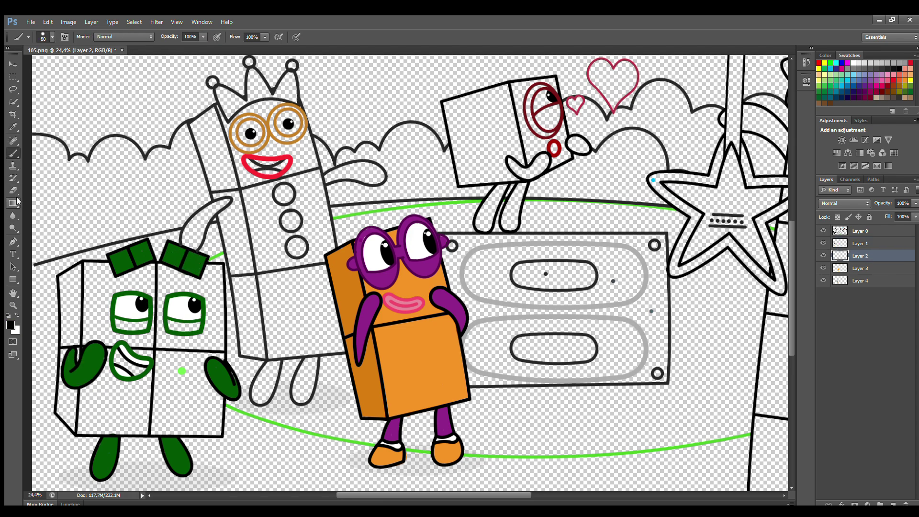
mouse_move(117, 360)
mouse_down()
mouse_move(145, 369)
mouse_move(122, 359)
mouse_up()
Step: Sample the dark green of the hair blocks and paint the four-block character's lower eyelids with it
key(i)
click(117, 260)
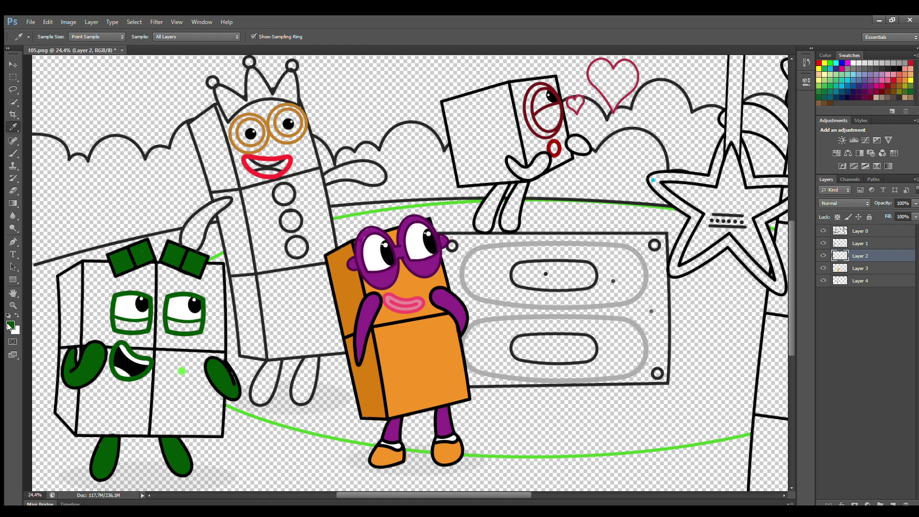
key(b)
drag(117, 320, 197, 327)
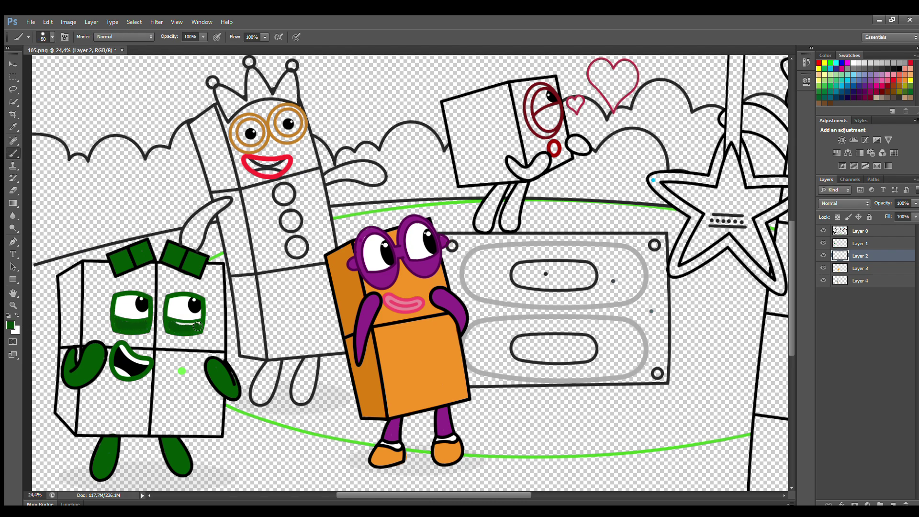
Step: On Layer 3, paint the front faces of the four-block character with the bright green sampled from its body dot
click(860, 268)
key(i)
click(181, 371)
key(b)
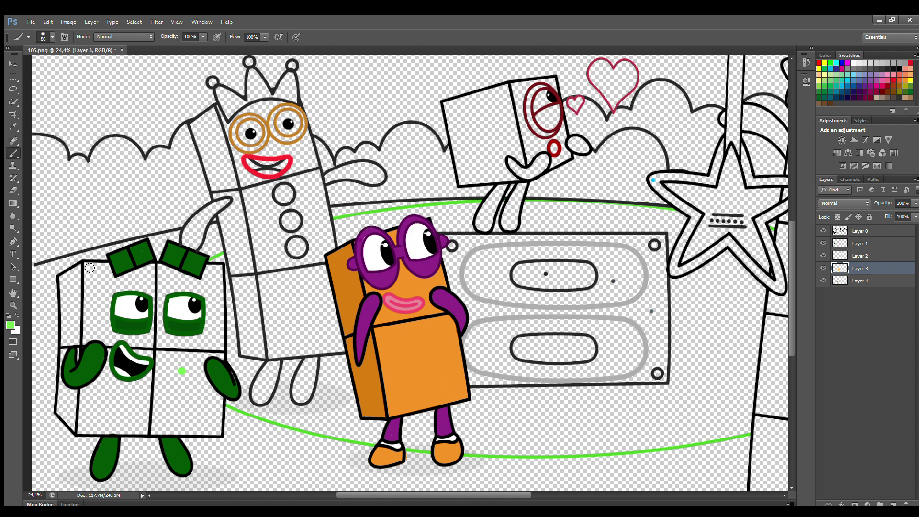
key(bracketright)
mouse_move(90, 268)
mouse_down()
mouse_move(82, 431)
mouse_move(218, 433)
mouse_move(219, 277)
mouse_move(91, 268)
mouse_move(106, 296)
mouse_move(104, 413)
mouse_move(183, 423)
mouse_move(214, 381)
mouse_move(212, 287)
mouse_move(134, 283)
mouse_move(115, 372)
mouse_move(145, 399)
mouse_move(120, 409)
mouse_up()
key(bracketright)
key(bracketright)
key(bracketright)
key(bracketright)
Step: On Layer 4, paint the side face of the four-block character in a slightly darker green
click(857, 281)
key(i)
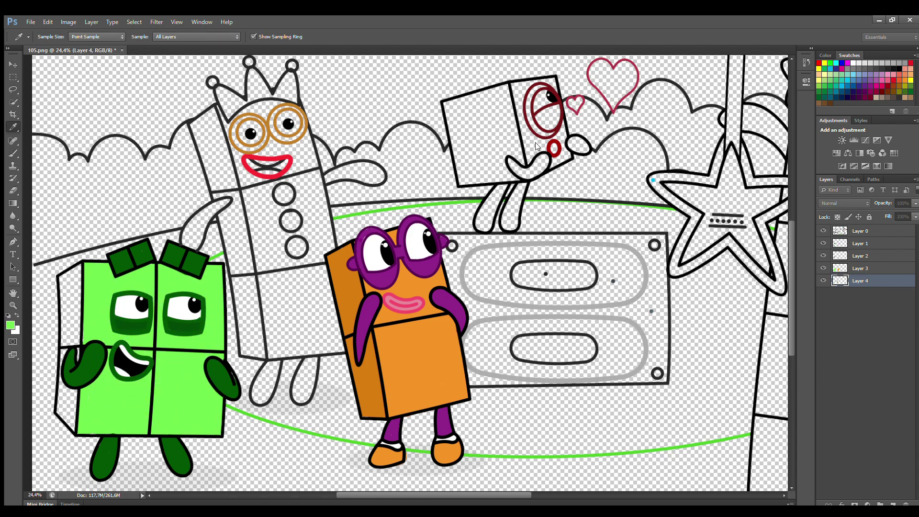
key(b)
mouse_move(79, 268)
mouse_down()
mouse_move(76, 288)
mouse_move(71, 420)
mouse_up()
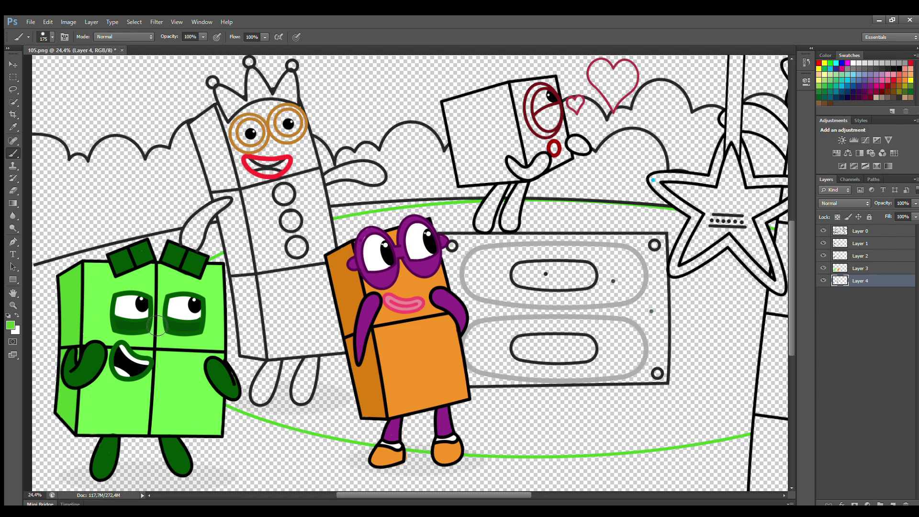
Step: On Layer 1, paint the crowned character's eyes and teeth white with a smaller brush of about size 60
click(860, 243)
alt+click(282, 120)
key(bracketleft)
key(bracketleft)
key(bracketleft)
key(bracketleft)
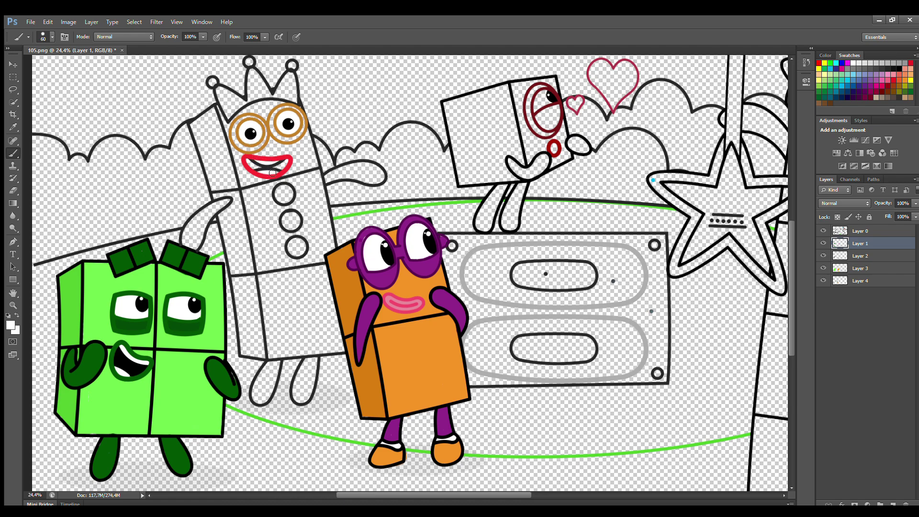
Step: Paint the crowned character's arms, feet, three buttons and crown with the red sampled from its lips
alt+click(291, 160)
mouse_move(329, 178)
mouse_down()
mouse_move(359, 166)
mouse_move(381, 174)
mouse_move(354, 177)
mouse_up()
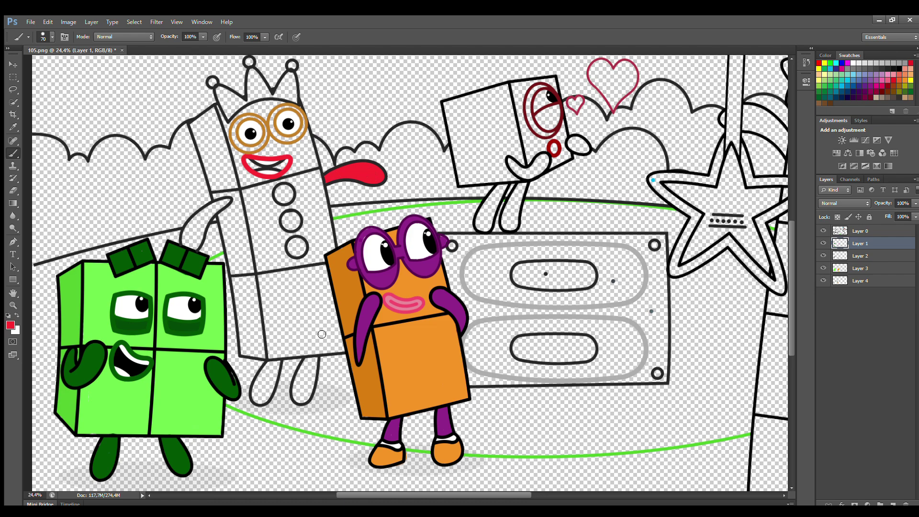
mouse_move(306, 364)
mouse_down()
mouse_move(299, 398)
mouse_move(315, 364)
mouse_move(303, 386)
mouse_move(313, 381)
mouse_move(265, 373)
mouse_move(256, 396)
mouse_move(268, 400)
mouse_move(278, 365)
mouse_up()
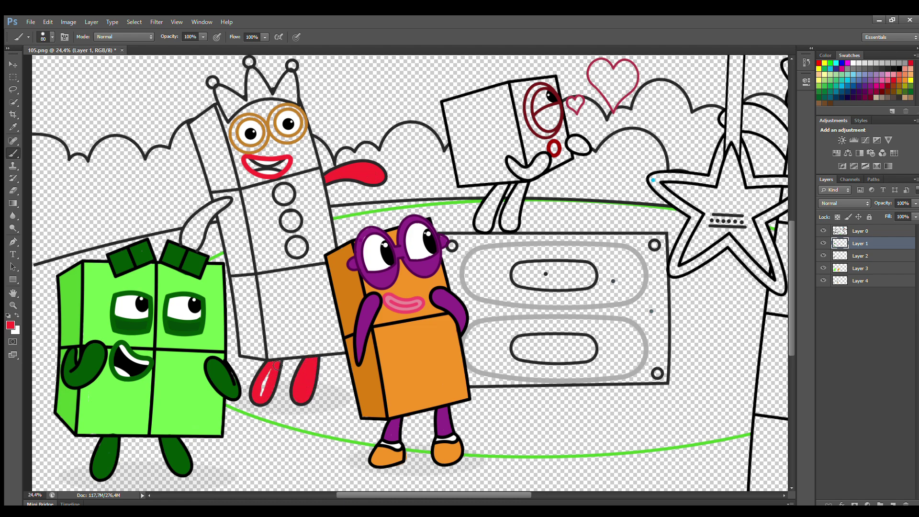
drag(291, 245, 302, 252)
drag(290, 218, 291, 221)
drag(284, 197, 283, 194)
mouse_move(229, 202)
mouse_down()
mouse_move(186, 239)
mouse_move(195, 246)
mouse_move(217, 209)
mouse_up()
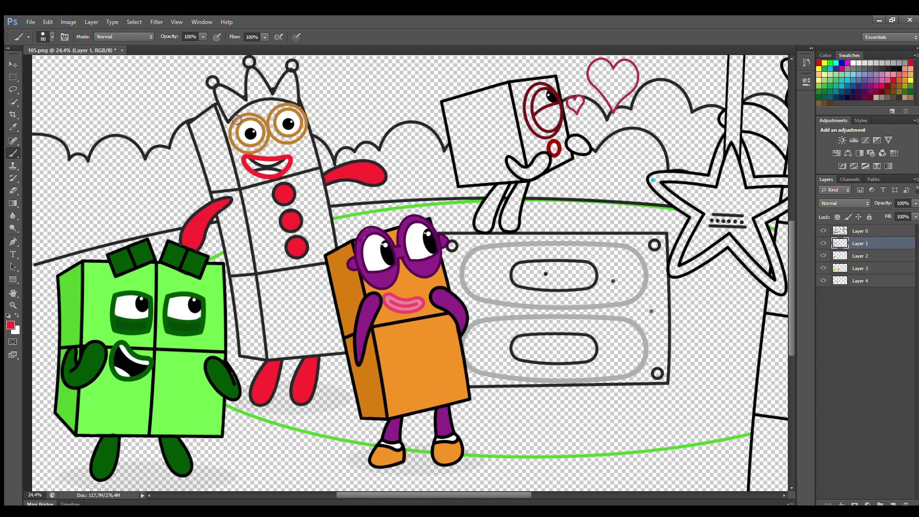
mouse_move(230, 116)
mouse_down()
mouse_move(220, 91)
mouse_move(241, 103)
mouse_move(254, 74)
mouse_move(279, 94)
mouse_move(290, 78)
mouse_move(295, 101)
mouse_up()
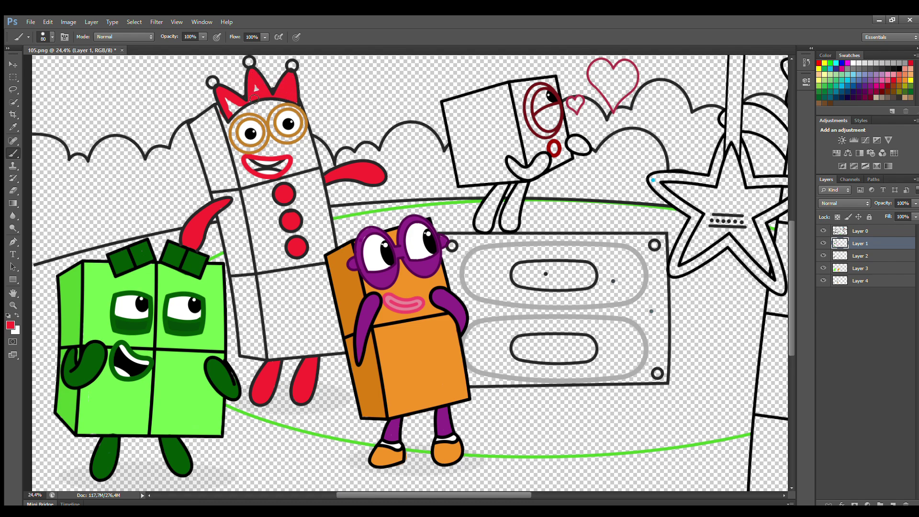
key(e)
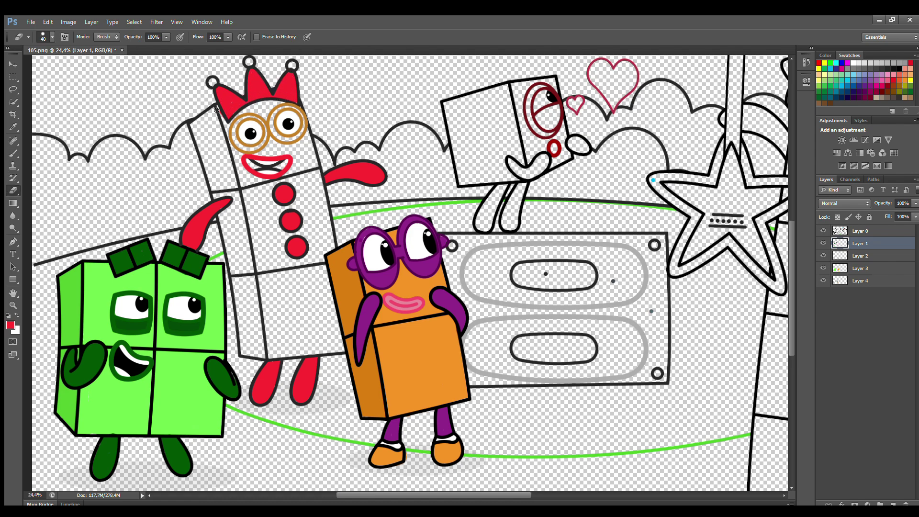
Step: On Layer 2, fill the inside of the crowned character's mouth with the dark colour sampled from its outline
click(860, 255)
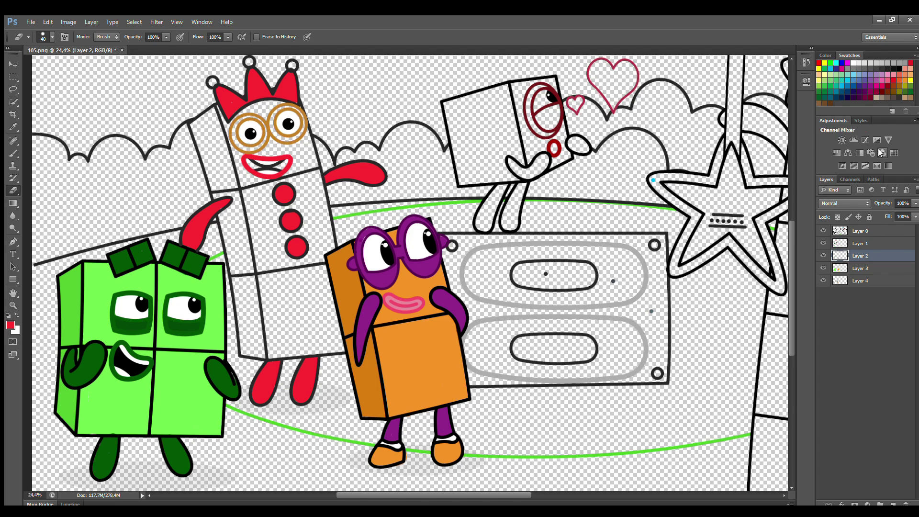
click(13, 127)
click(268, 168)
click(13, 152)
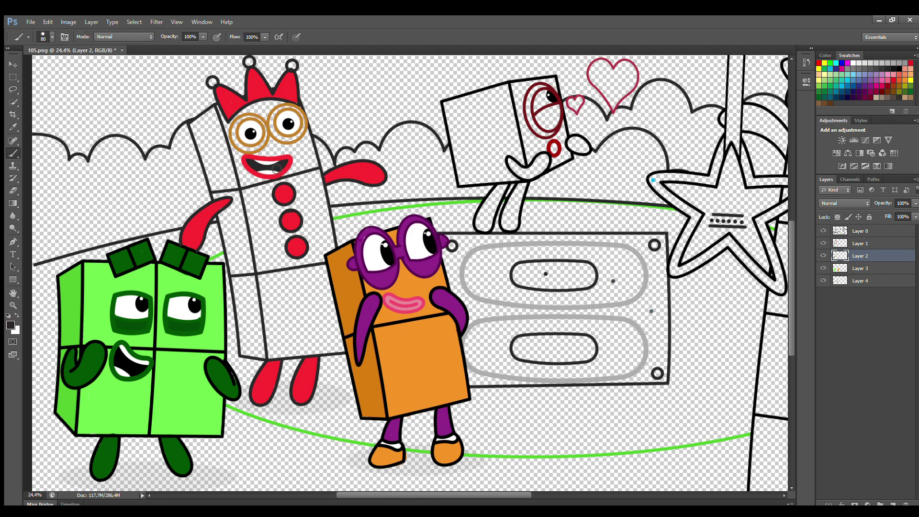
Step: Paint the crowned character's round eye rims with the golden brown sampled from their outline
key(i)
click(286, 142)
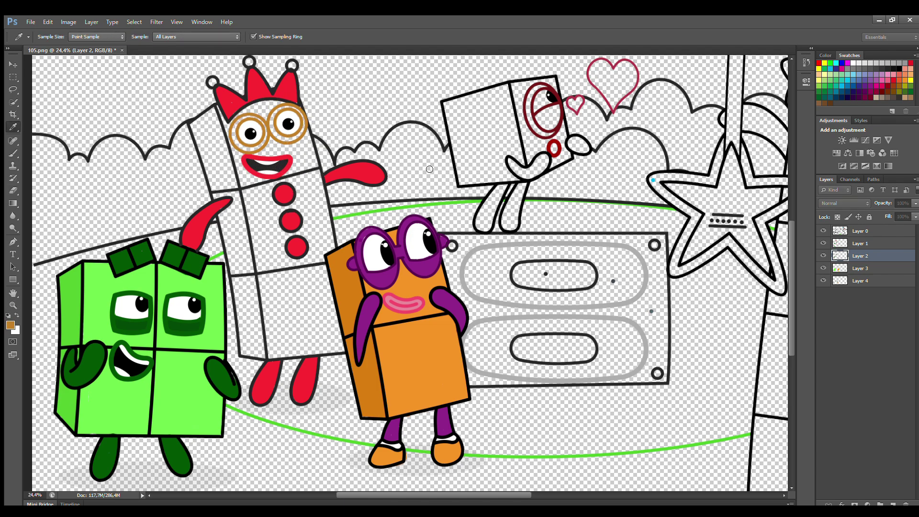
key(b)
mouse_move(244, 121)
mouse_down()
mouse_move(248, 150)
mouse_move(267, 138)
mouse_move(256, 122)
mouse_move(292, 112)
mouse_move(302, 125)
mouse_move(290, 139)
mouse_move(280, 119)
mouse_up()
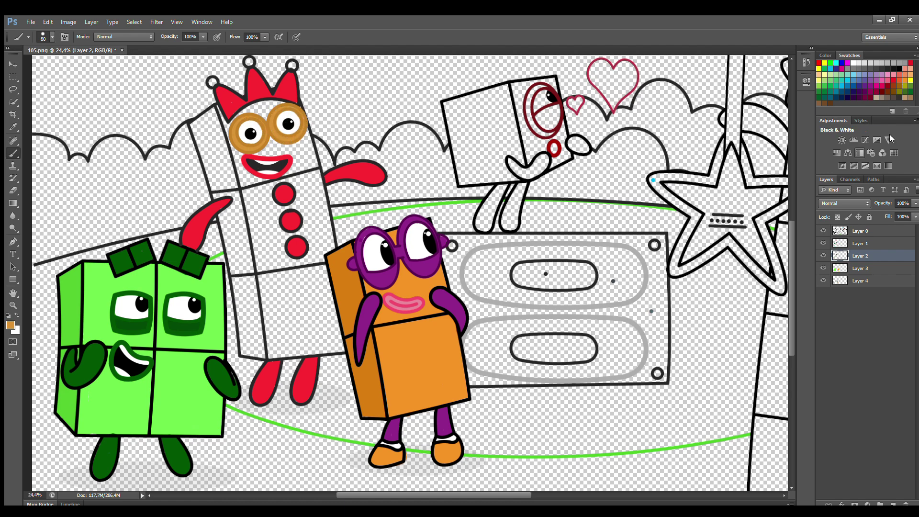
Step: On Layer 3, paint the crowned character's front body and the three crown tips bright yellow, enlarging the brush to size 175
click(824, 63)
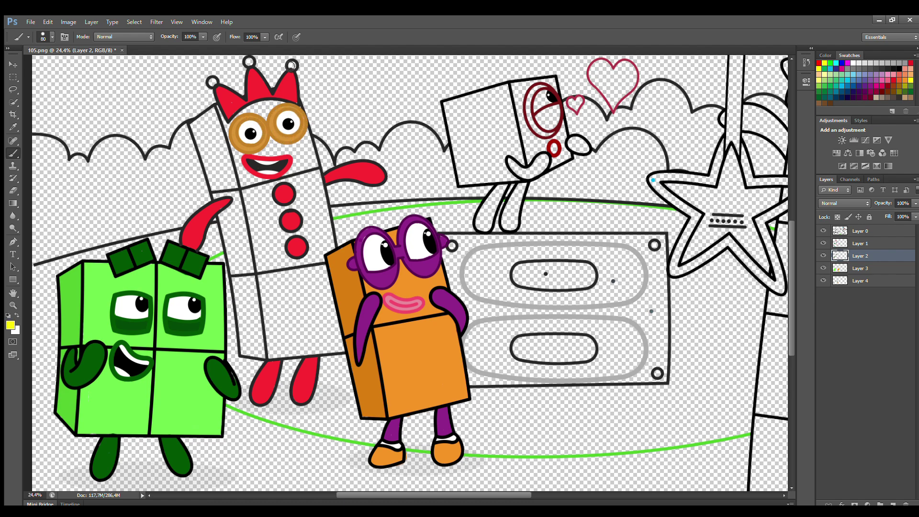
click(868, 269)
key(bracketright)
mouse_move(232, 128)
mouse_down()
mouse_move(274, 357)
mouse_move(342, 349)
mouse_move(319, 262)
mouse_up()
mouse_move(328, 299)
mouse_down()
mouse_move(323, 254)
mouse_move(331, 248)
mouse_move(310, 144)
mouse_move(299, 114)
mouse_move(272, 117)
mouse_up()
key(bracketright)
key(bracketright)
key(bracketright)
mouse_move(264, 191)
mouse_down()
mouse_move(282, 292)
mouse_move(313, 278)
mouse_move(291, 234)
mouse_move(303, 318)
mouse_up()
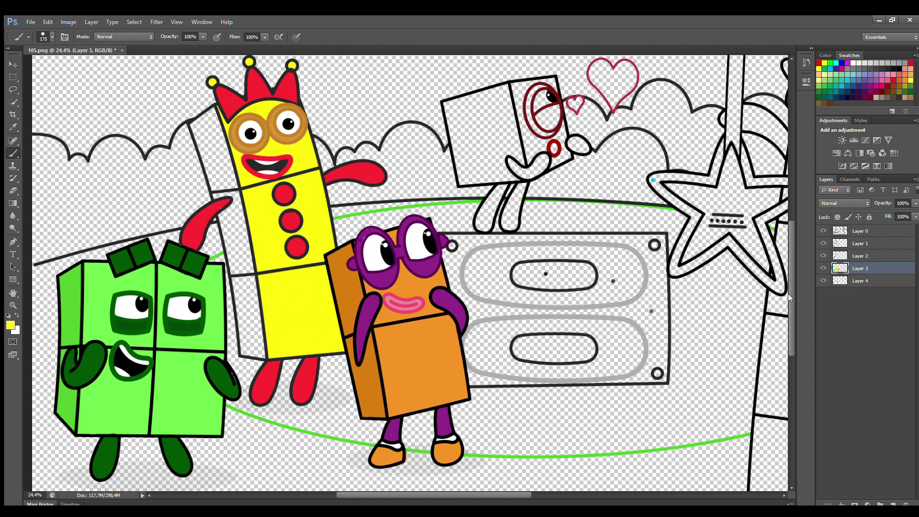
Step: On Layer 4, paint the crowned character's side face with a darker yellow
click(860, 281)
key(i)
key(b)
mouse_move(211, 114)
mouse_down()
mouse_move(202, 130)
mouse_move(243, 271)
mouse_move(253, 354)
mouse_move(268, 352)
mouse_move(224, 130)
mouse_move(234, 237)
mouse_up()
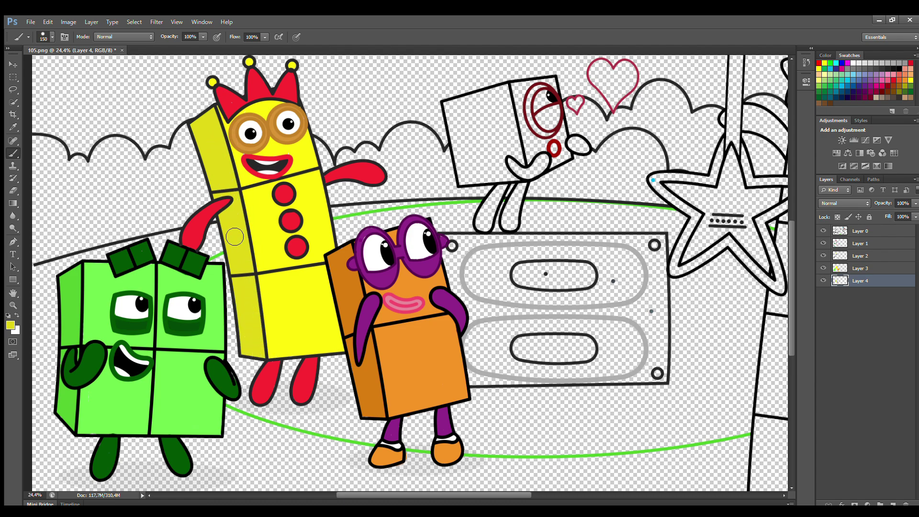
Step: On Layer 1, paint the white of the small red-eyed block character's eye with a smaller brush
click(860, 244)
click(852, 63)
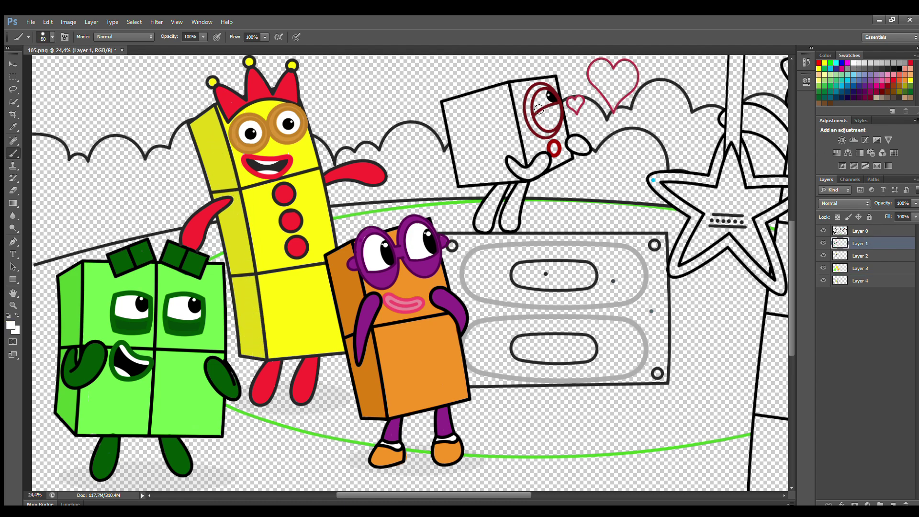
key(bracketleft)
drag(539, 109, 543, 94)
Step: Paint the small block character's arms and legs with the dark red sampled from its eye outline
alt+click(539, 128)
mouse_move(506, 158)
mouse_down()
mouse_move(524, 176)
mouse_move(546, 161)
mouse_move(516, 166)
mouse_up()
drag(574, 144, 586, 144)
mouse_move(524, 180)
mouse_down()
mouse_move(513, 229)
mouse_move(525, 187)
mouse_move(489, 207)
mouse_move(481, 228)
mouse_move(501, 193)
mouse_up()
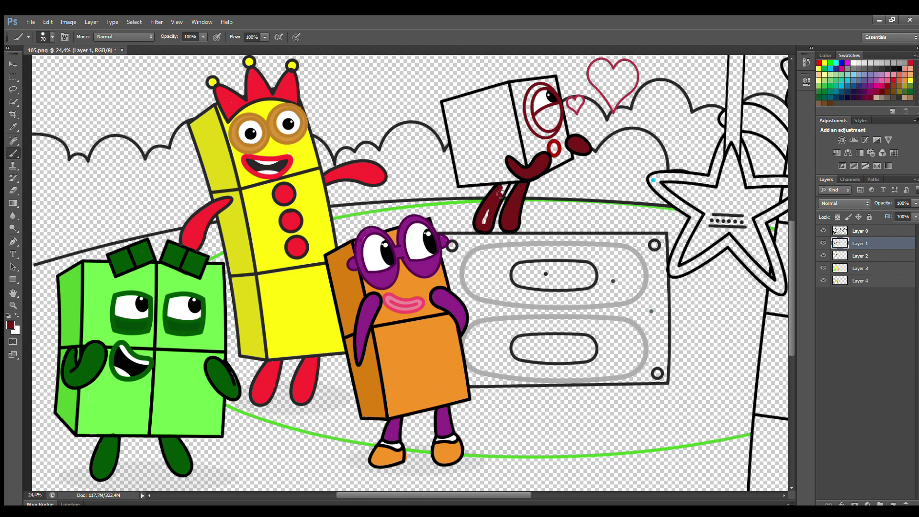
Step: Fill the small block character's mouth black, and paint its eye rim and eyelid dark red on Layer 2
click(868, 100)
click(862, 256)
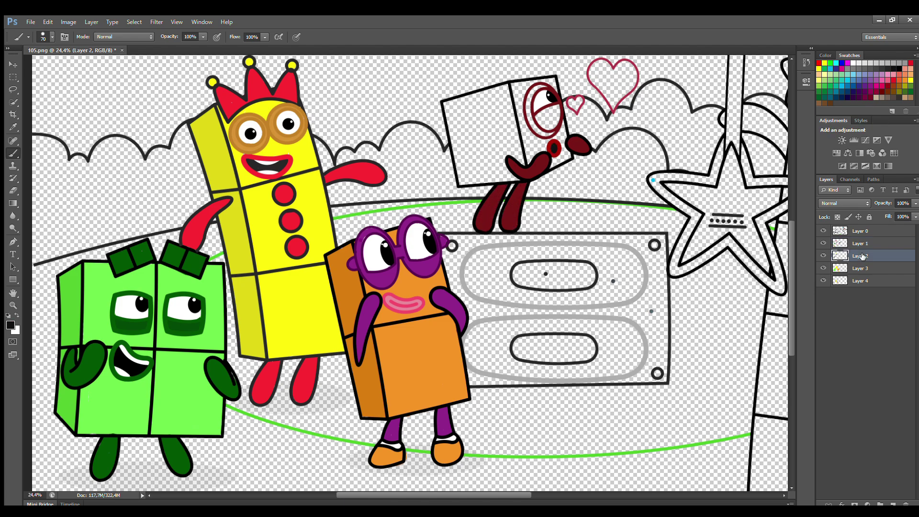
click(13, 127)
click(533, 153)
click(13, 153)
mouse_move(545, 89)
mouse_down()
mouse_move(530, 114)
mouse_move(550, 134)
mouse_move(558, 109)
mouse_move(545, 121)
mouse_up()
Step: On Layer 3, paint the front face of the small block character bright red
click(857, 268)
click(818, 63)
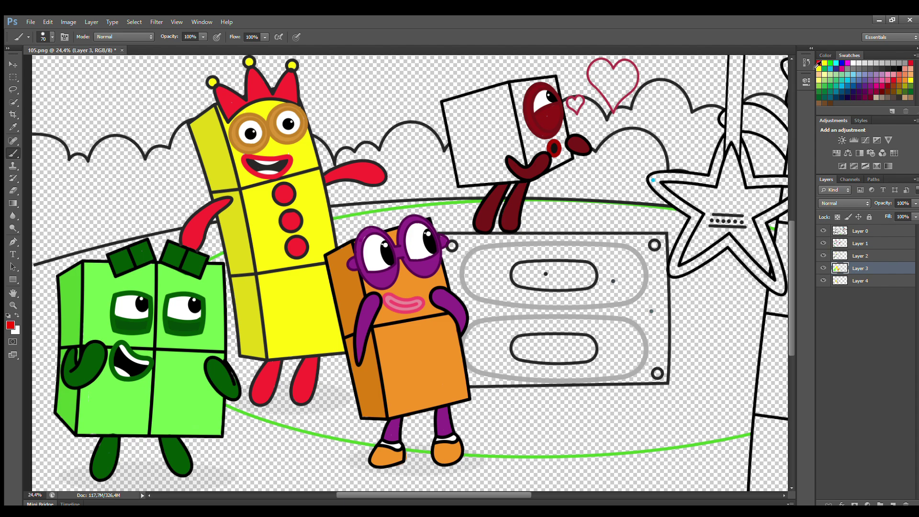
mouse_move(520, 89)
mouse_down()
mouse_move(544, 173)
mouse_move(564, 139)
mouse_move(554, 84)
mouse_move(527, 92)
mouse_move(542, 141)
mouse_up()
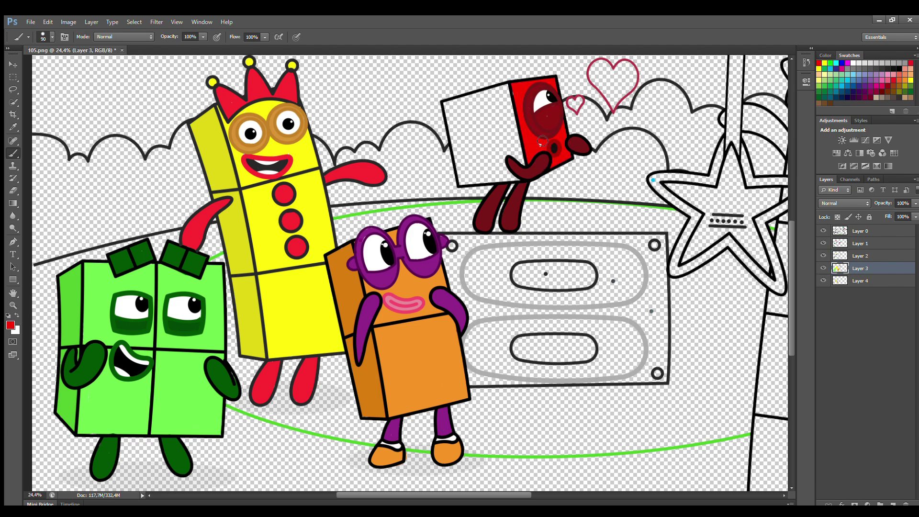
Step: On Layer 4, paint the side face of the small block character with a darker red
click(857, 282)
key(i)
key(b)
mouse_move(511, 84)
mouse_down()
mouse_move(445, 103)
mouse_move(450, 136)
mouse_move(477, 181)
mouse_move(514, 173)
mouse_move(507, 115)
mouse_move(495, 150)
mouse_up()
key(e)
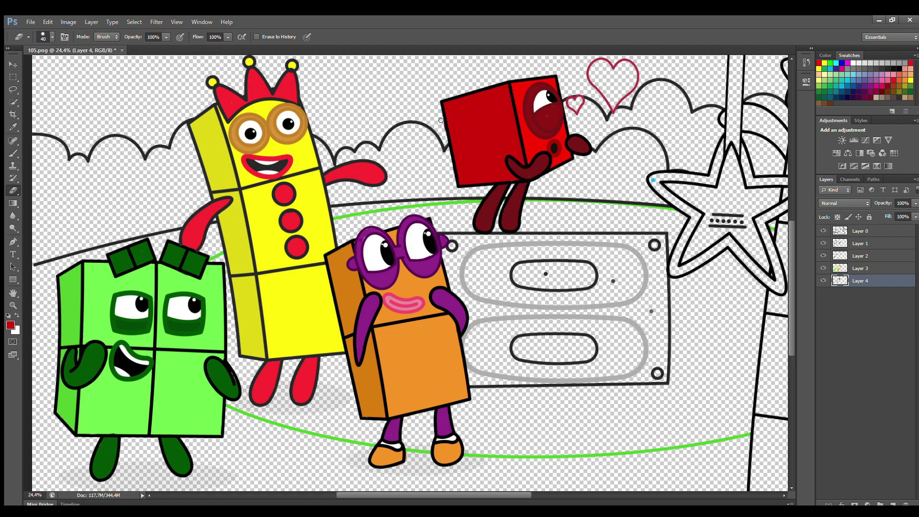
Step: On Layer 1, paint the large and small hearts beside the red block magenta
click(878, 85)
key(alt+bracketright)
key(alt+bracketright)
key(alt+bracketright)
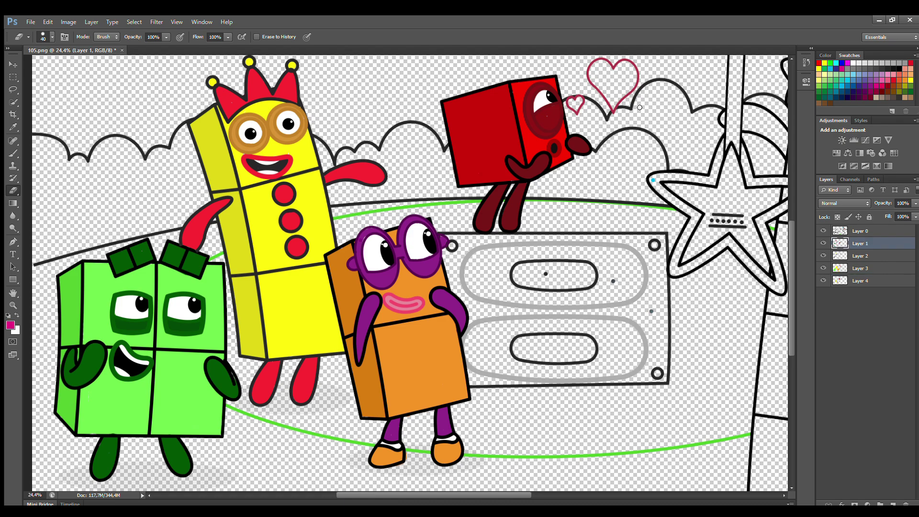
key(b)
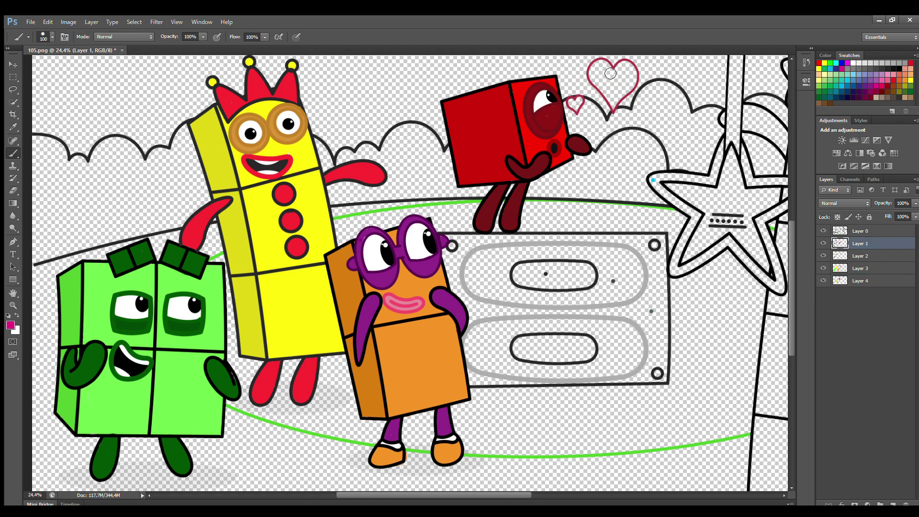
mouse_move(602, 67)
mouse_down()
mouse_move(615, 99)
mouse_move(630, 91)
mouse_move(635, 72)
mouse_move(617, 87)
mouse_up()
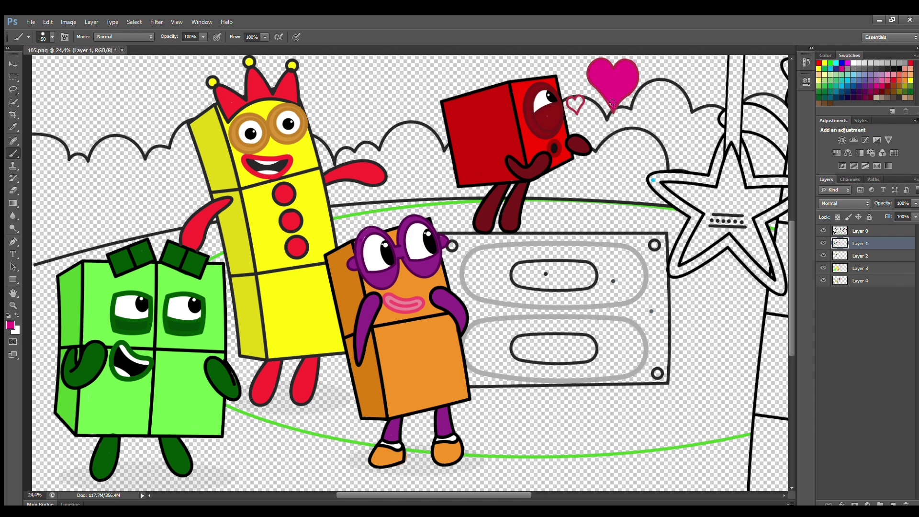
key(e)
Step: Fill the inner slots of the speaker box's two ovals with near-black on Layer 1
click(13, 153)
key(d)
mouse_move(527, 270)
mouse_down()
mouse_move(571, 289)
mouse_move(592, 283)
mouse_move(589, 268)
mouse_move(529, 272)
mouse_move(572, 283)
mouse_up()
mouse_move(522, 355)
mouse_down()
mouse_move(517, 348)
mouse_move(526, 360)
mouse_move(572, 360)
mouse_move(589, 343)
mouse_move(541, 338)
mouse_move(533, 354)
mouse_up()
Step: On Layer 2, paint the speaker's two large ovals dark slate grey, enlarging the brush to size 175
click(866, 260)
key(i)
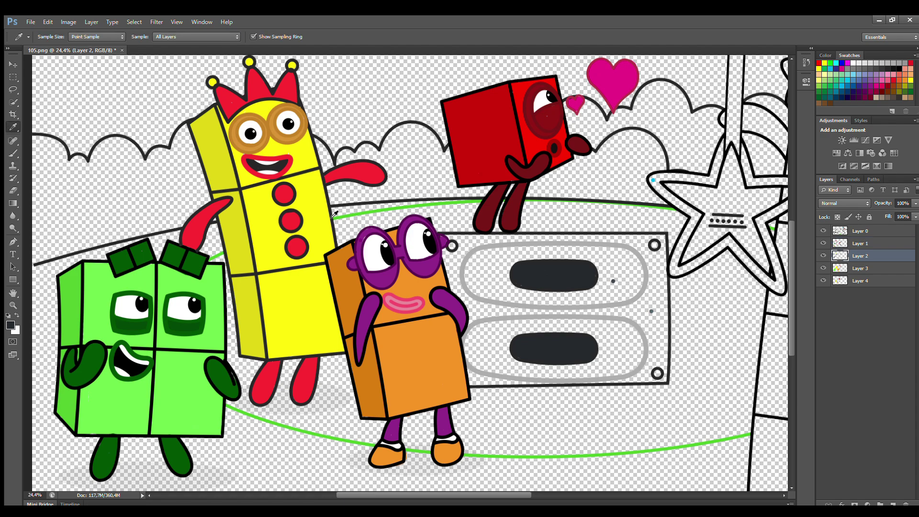
click(13, 153)
mouse_move(486, 259)
mouse_down()
mouse_move(484, 297)
mouse_move(591, 303)
mouse_move(641, 287)
mouse_move(615, 256)
mouse_move(515, 256)
mouse_move(488, 277)
mouse_move(531, 287)
mouse_move(483, 282)
mouse_up()
key(bracketright)
key(bracketright)
mouse_move(524, 325)
mouse_down()
mouse_move(487, 339)
mouse_move(480, 361)
mouse_move(576, 376)
mouse_move(620, 376)
mouse_move(641, 362)
mouse_move(631, 338)
mouse_move(579, 335)
mouse_move(534, 336)
mouse_move(512, 358)
mouse_move(538, 352)
mouse_up()
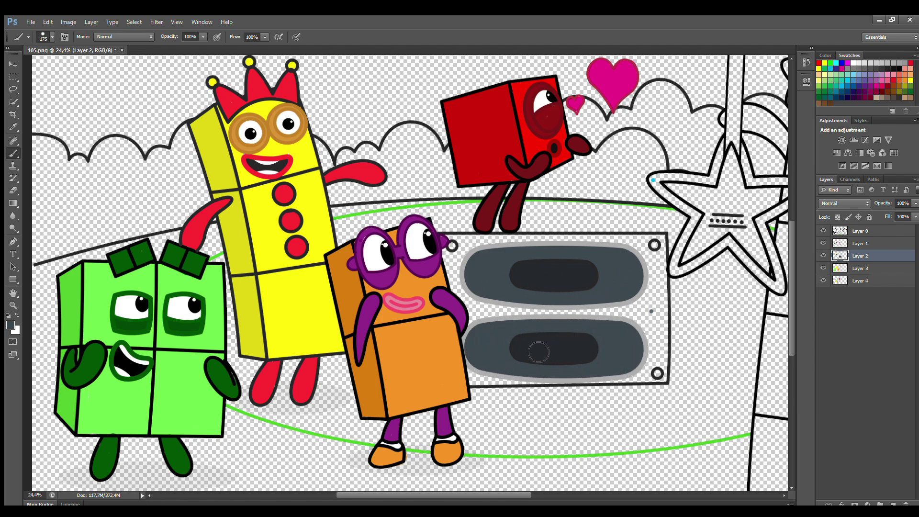
Step: On Layer 1, paint the speaker's corner bolts dark brown with a brush of size 80
click(860, 243)
key(bracketleft)
key(bracketleft)
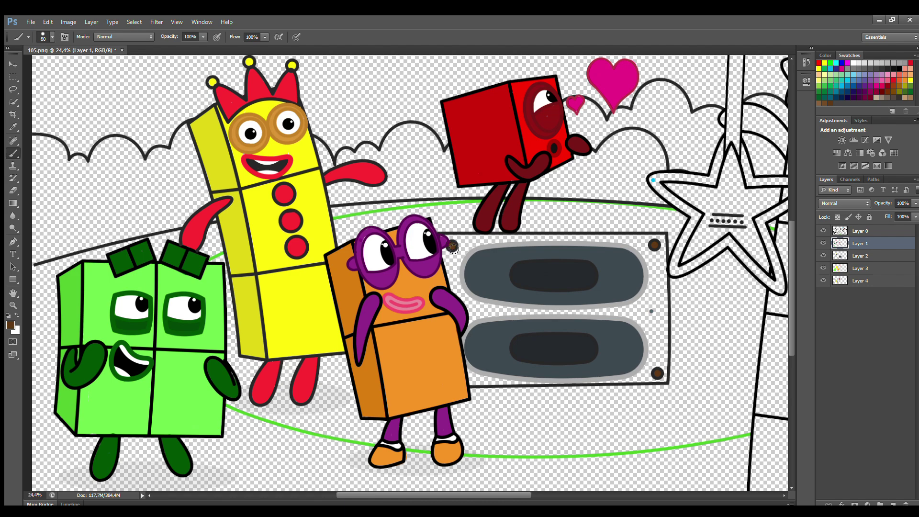
Step: On Layer 4, paint the speaker's front panel blue-grey with an enlarged brush of size 175
click(860, 280)
key(i)
click(6, 155)
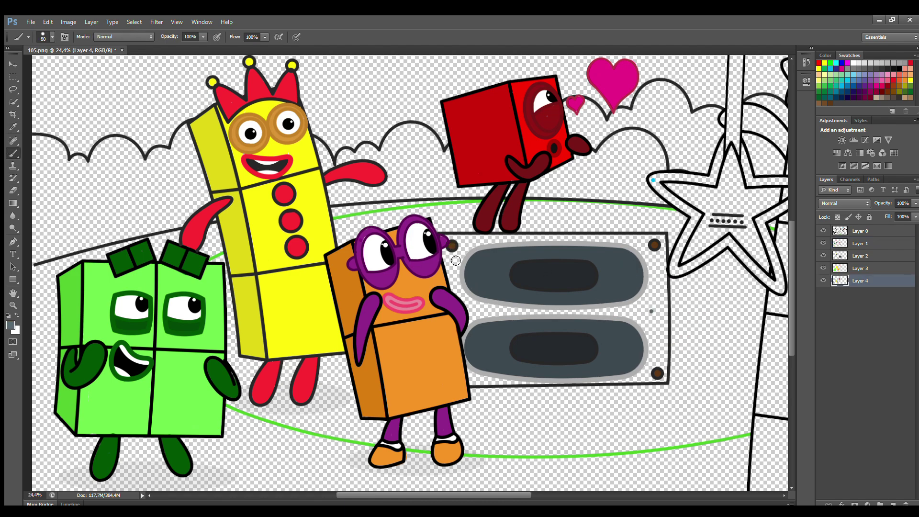
mouse_move(450, 251)
mouse_down()
mouse_move(656, 252)
mouse_move(663, 378)
mouse_move(507, 382)
mouse_move(470, 360)
mouse_move(470, 311)
mouse_move(655, 298)
mouse_move(472, 316)
mouse_up()
key(bracketright)
key(bracketright)
Step: On Layer 1, paint the tall character's eyes and teeth and the star at the guitar's head white
drag(447, 495, 513, 495)
drag(793, 348, 793, 324)
click(863, 242)
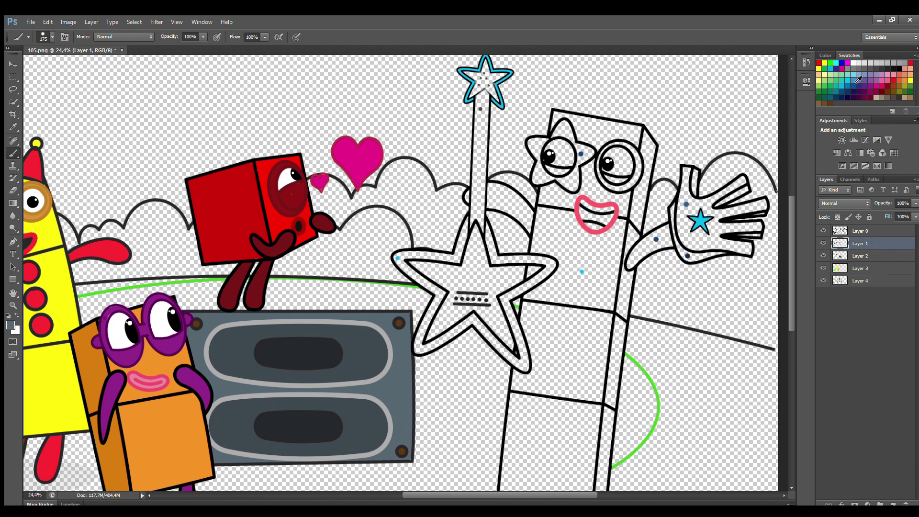
key(x)
drag(608, 161, 628, 161)
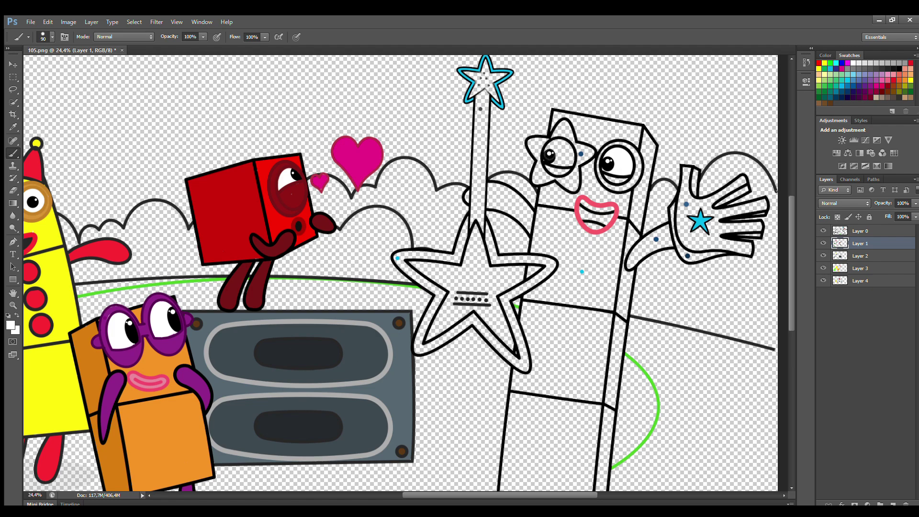
drag(549, 155, 570, 156)
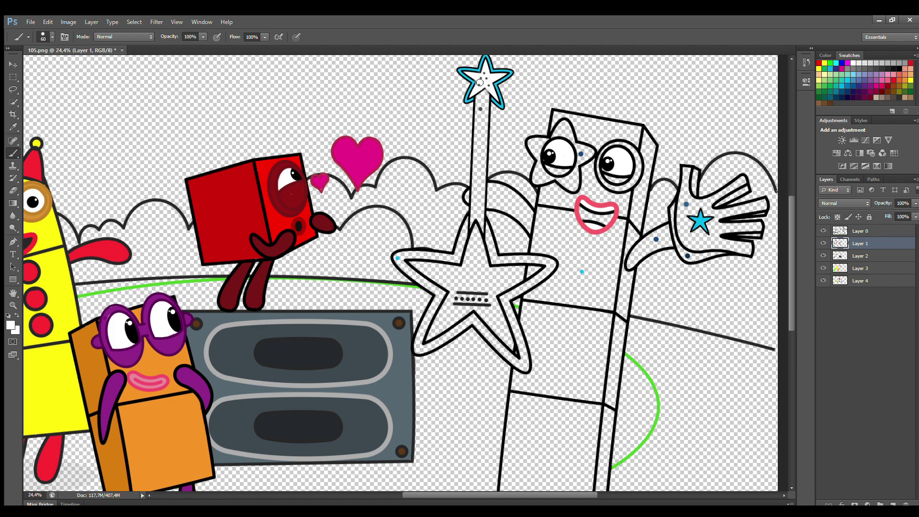
Step: Paint the guitar's neck with the dark grey sampled from the dot on it
key(i)
click(655, 239)
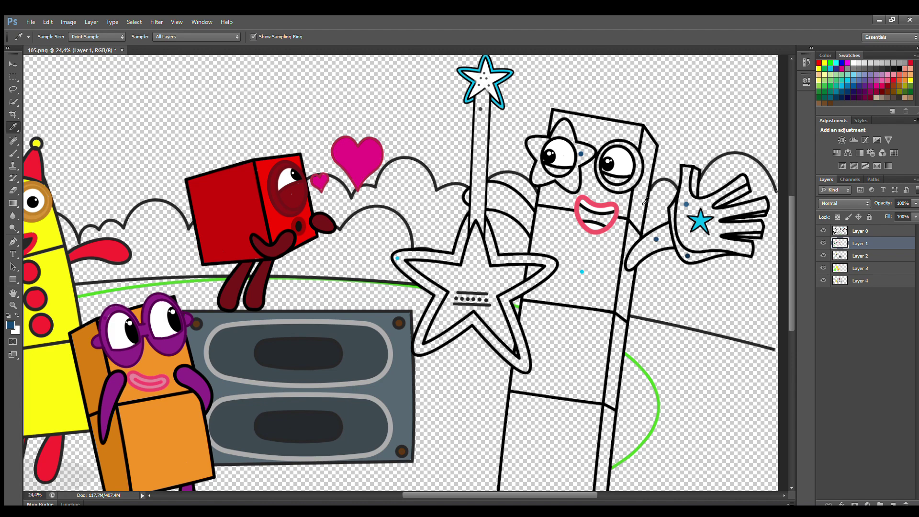
click(483, 111)
key(b)
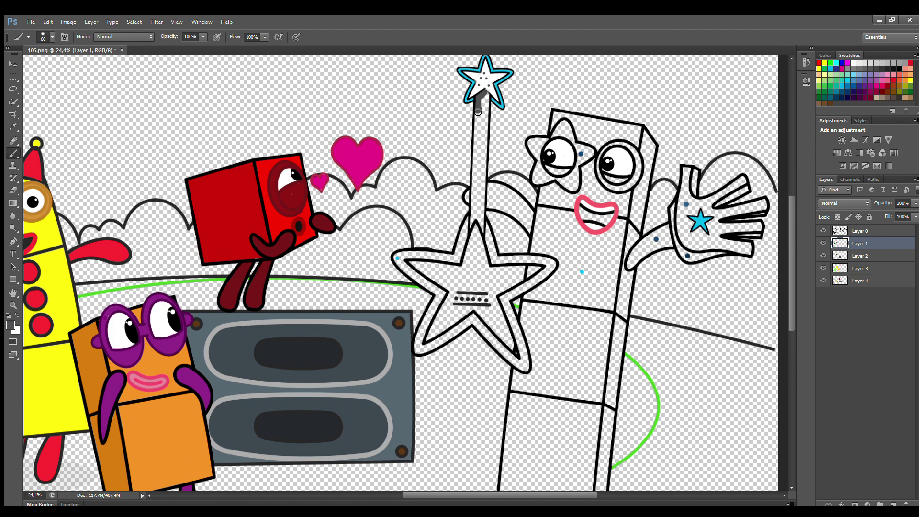
drag(477, 111, 472, 211)
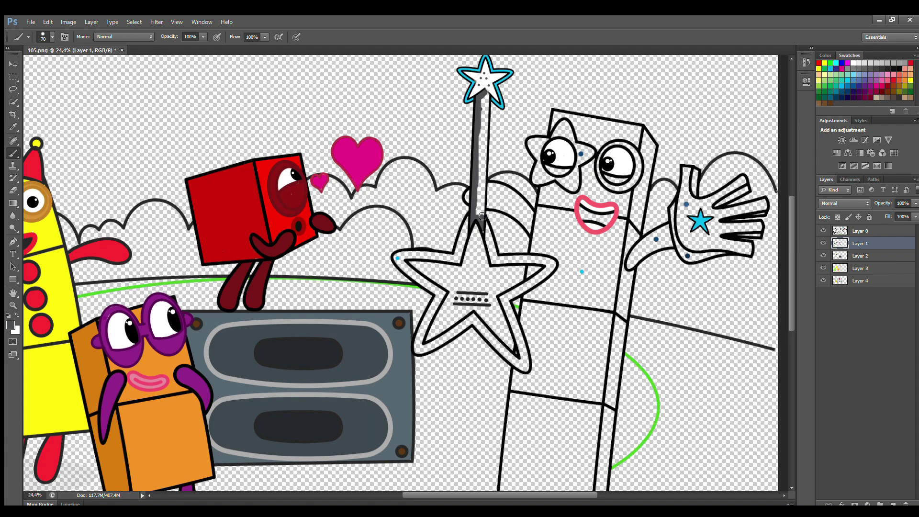
drag(483, 216, 484, 150)
key(bracketright)
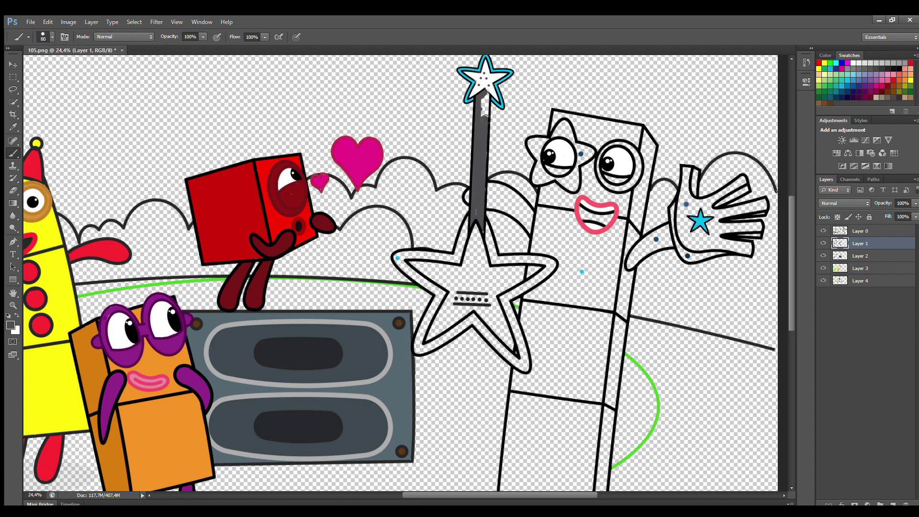
drag(485, 119, 483, 136)
Step: Paint the inner star of the guitar's body white, adjusting the brush size for the tips and centre
key(bracketright)
mouse_move(477, 237)
mouse_down()
mouse_move(470, 262)
mouse_move(435, 271)
mouse_up()
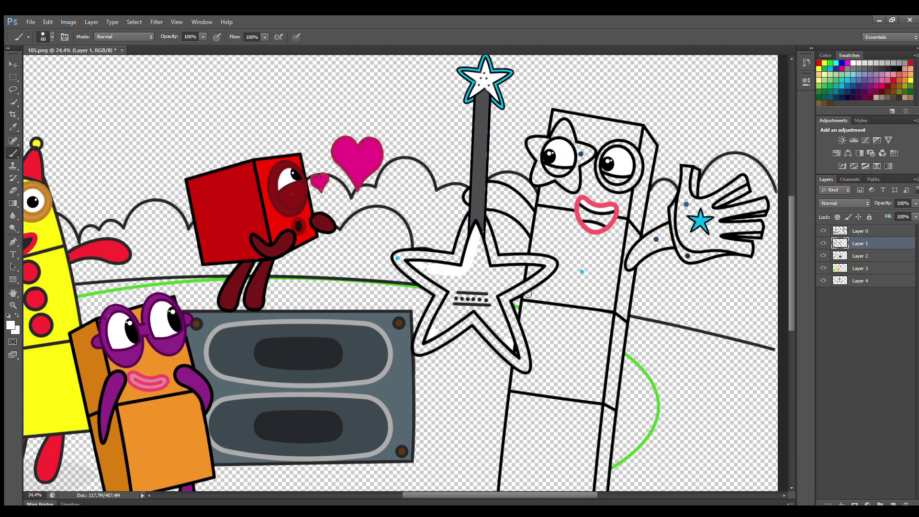
key(bracketright)
key(bracketright)
key(bracketright)
mouse_move(522, 275)
mouse_down()
mouse_move(497, 275)
mouse_move(485, 261)
mouse_move(474, 269)
mouse_move(519, 278)
mouse_move(495, 305)
mouse_move(509, 343)
mouse_move(477, 308)
mouse_move(437, 329)
mouse_move(453, 323)
mouse_move(438, 329)
mouse_move(453, 289)
mouse_move(431, 274)
mouse_move(483, 287)
mouse_up()
key(bracketleft)
key(bracketleft)
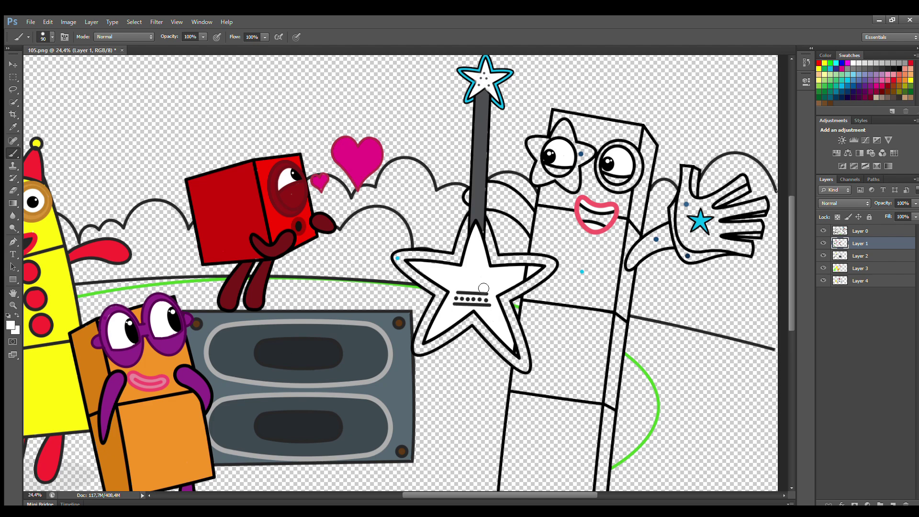
Step: On Layer 2, paint the border of the guitar's star body with the cyan sampled from its colour dot
click(860, 233)
key(e)
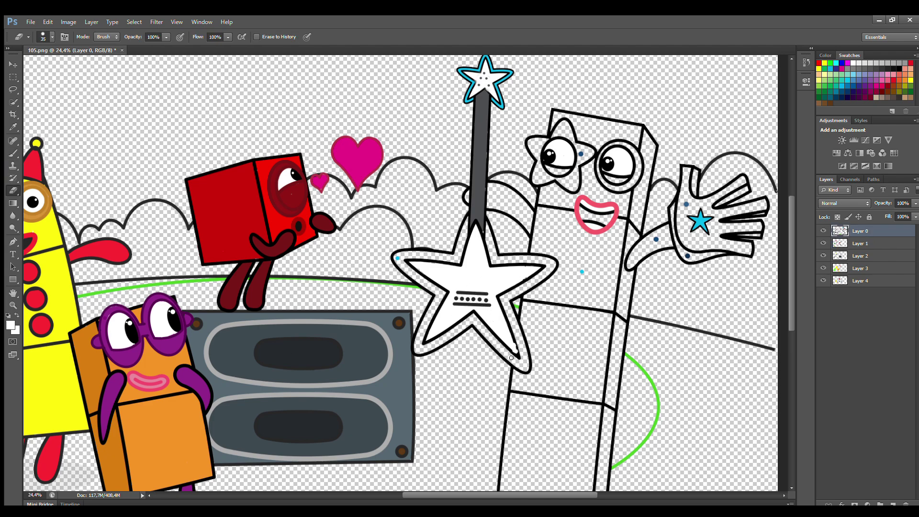
click(860, 255)
key(b)
alt+click(398, 258)
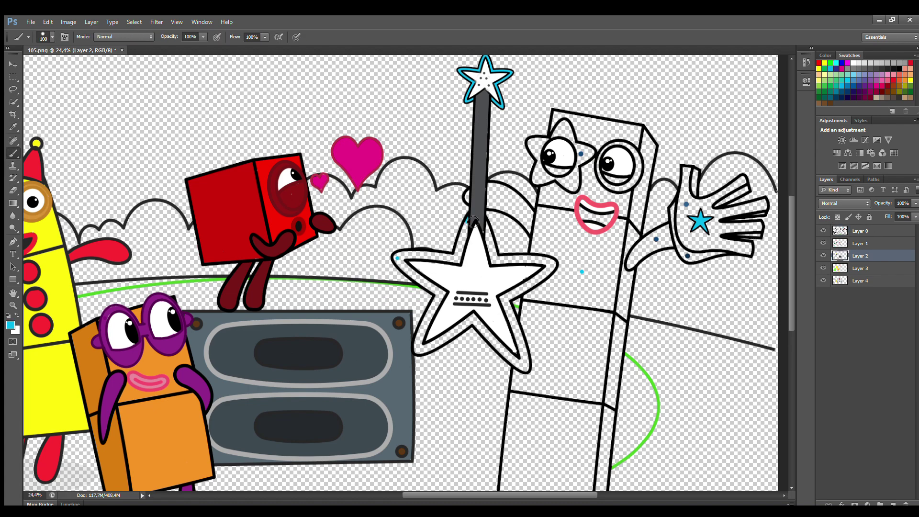
mouse_move(472, 222)
mouse_down()
mouse_move(459, 264)
mouse_move(401, 259)
mouse_move(442, 295)
mouse_move(419, 349)
mouse_move(479, 325)
mouse_move(526, 369)
mouse_move(512, 298)
mouse_move(554, 269)
mouse_move(499, 259)
mouse_move(486, 233)
mouse_move(493, 262)
mouse_up()
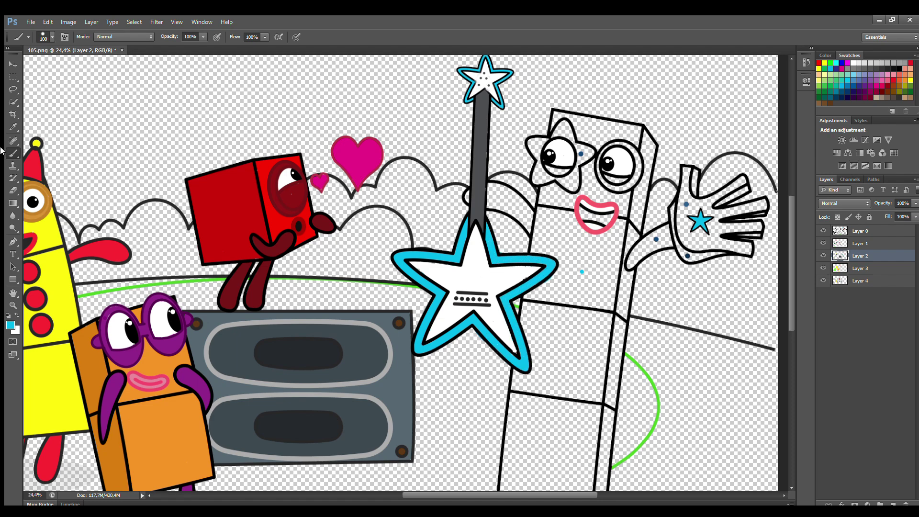
Step: Paint the tall character's star-shaped and round eye rims, eyelids and both arms with the sampled dark blue
alt+click(580, 154)
mouse_move(530, 140)
mouse_down()
mouse_move(539, 178)
mouse_move(548, 183)
mouse_move(555, 172)
mouse_move(576, 188)
mouse_move(576, 169)
mouse_move(590, 155)
mouse_move(579, 149)
mouse_move(583, 159)
mouse_move(563, 130)
mouse_up()
mouse_move(530, 218)
mouse_down()
mouse_move(518, 197)
mouse_move(474, 195)
mouse_move(524, 221)
mouse_up()
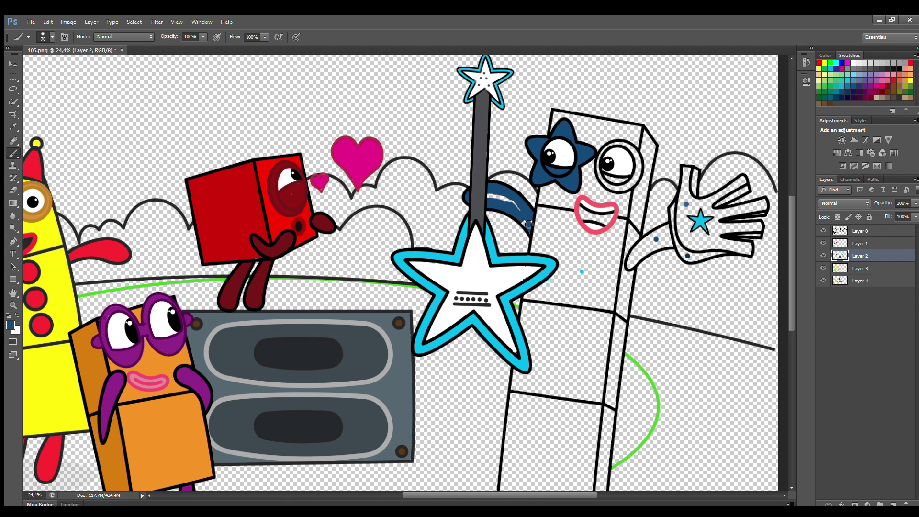
mouse_move(610, 189)
mouse_down()
mouse_move(634, 185)
mouse_move(639, 161)
mouse_up()
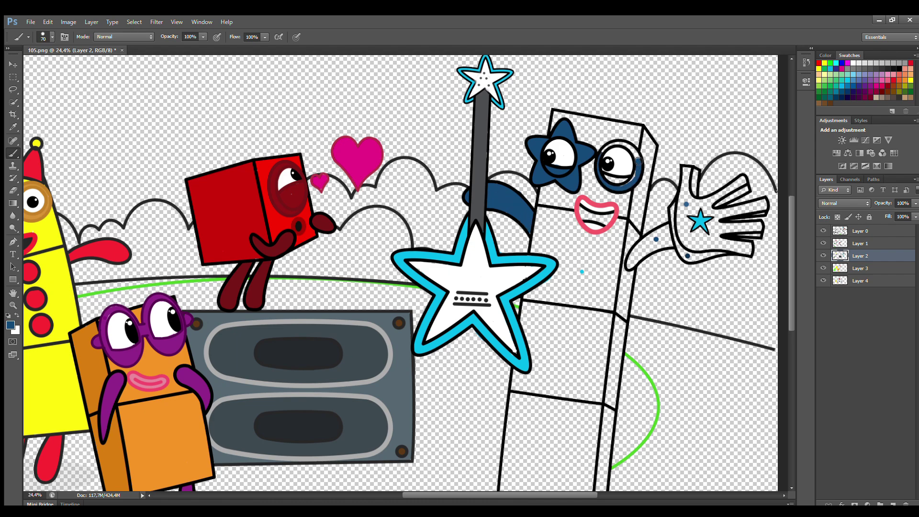
mouse_move(628, 268)
mouse_down()
mouse_move(666, 226)
mouse_move(670, 243)
mouse_move(636, 260)
mouse_up()
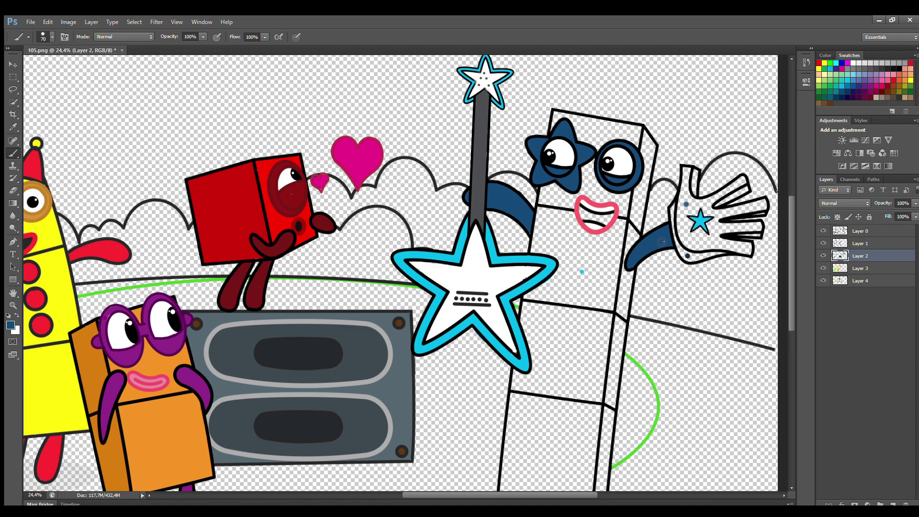
Step: On Layer 1, paint the palm and fingers of the tall character's raised hand with the sampled medium blue
ctrl+click(687, 203)
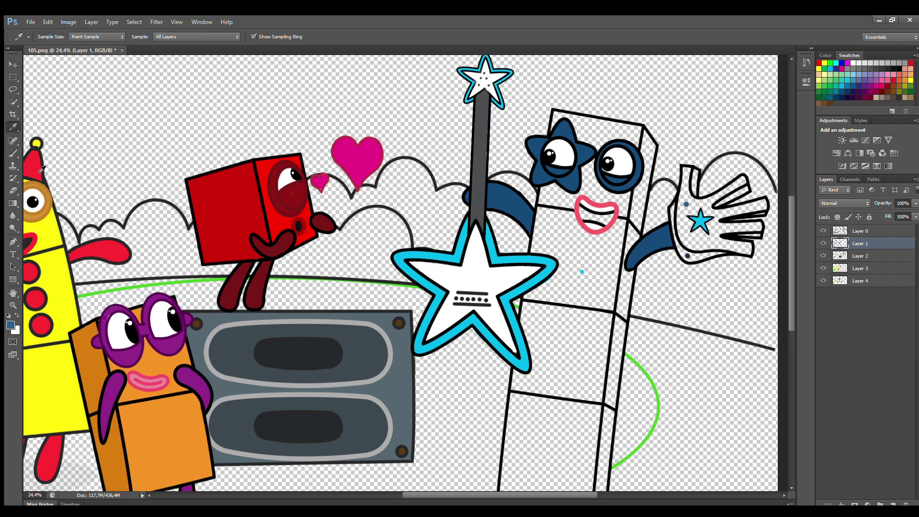
mouse_move(686, 168)
mouse_down()
mouse_move(682, 239)
mouse_move(694, 247)
mouse_move(747, 252)
mouse_move(723, 232)
mouse_move(754, 230)
mouse_move(727, 225)
mouse_move(763, 203)
mouse_move(711, 205)
mouse_move(743, 180)
mouse_move(704, 202)
mouse_move(687, 171)
mouse_move(690, 221)
mouse_move(713, 242)
mouse_move(703, 225)
mouse_up()
key(bracketright)
key(bracketright)
key(bracketright)
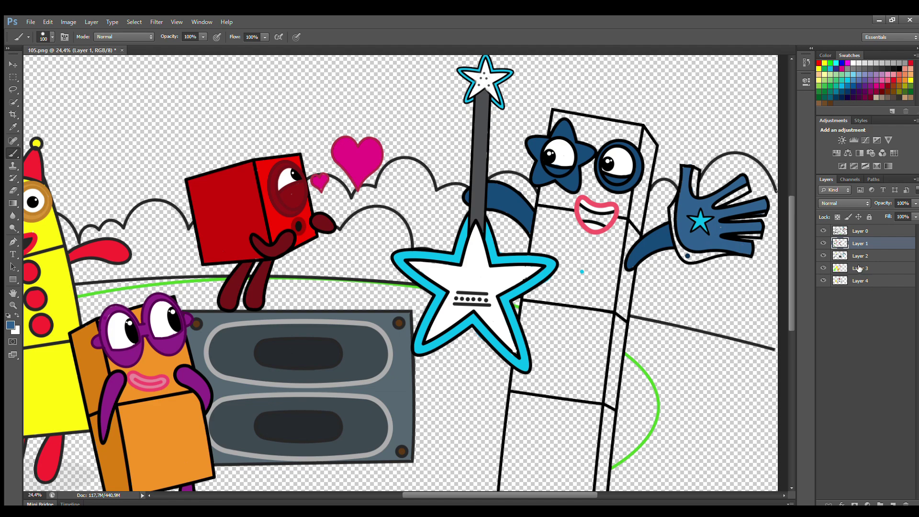
Step: On Layer 3, paint the side edges of the raised hand and fingers with a darker blue
click(859, 269)
mouse_move(675, 202)
mouse_down()
mouse_move(685, 245)
mouse_move(706, 256)
mouse_move(746, 244)
mouse_up()
key(bracketleft)
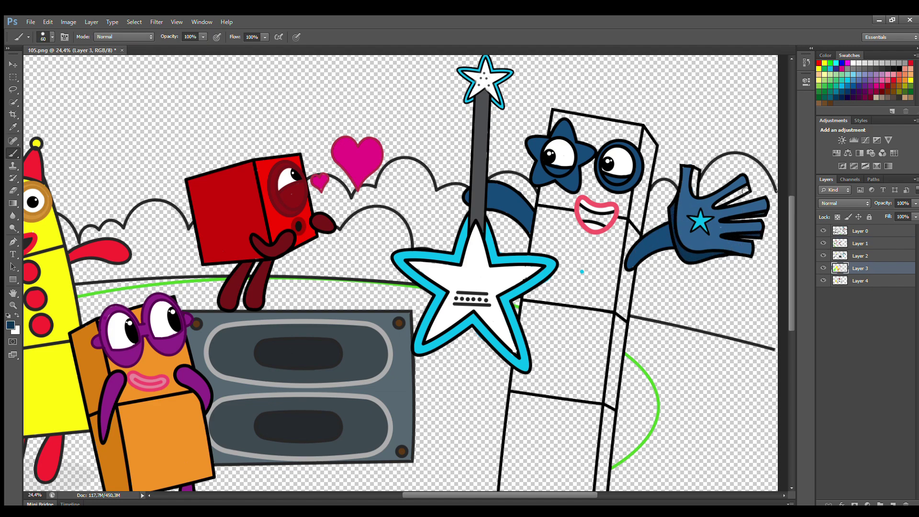
drag(745, 190, 740, 193)
Step: On Layer 2, paint the inside of the tall character's open mouth black
click(860, 256)
key(i)
key(b)
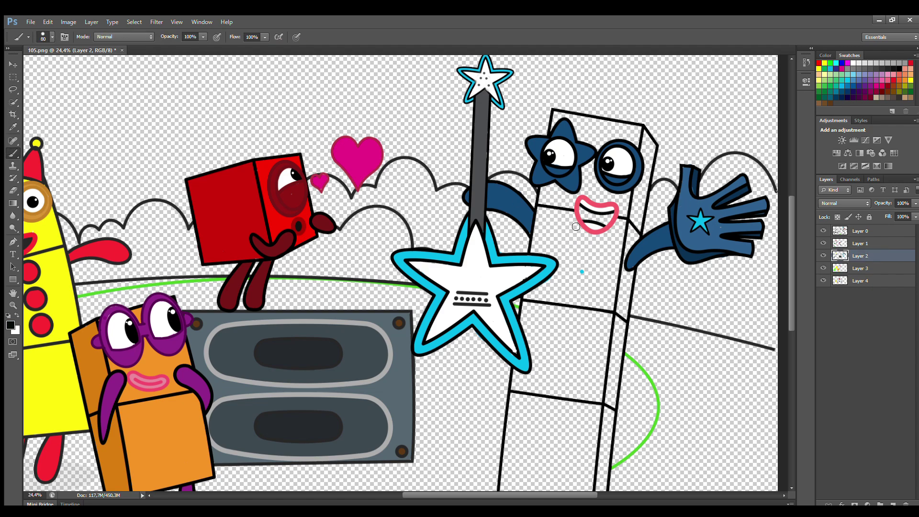
drag(585, 213, 604, 224)
Step: On Layer 3, paint the front faces of the tall character's block body with the cyan sampled from the palm star
click(860, 269)
key(i)
click(700, 221)
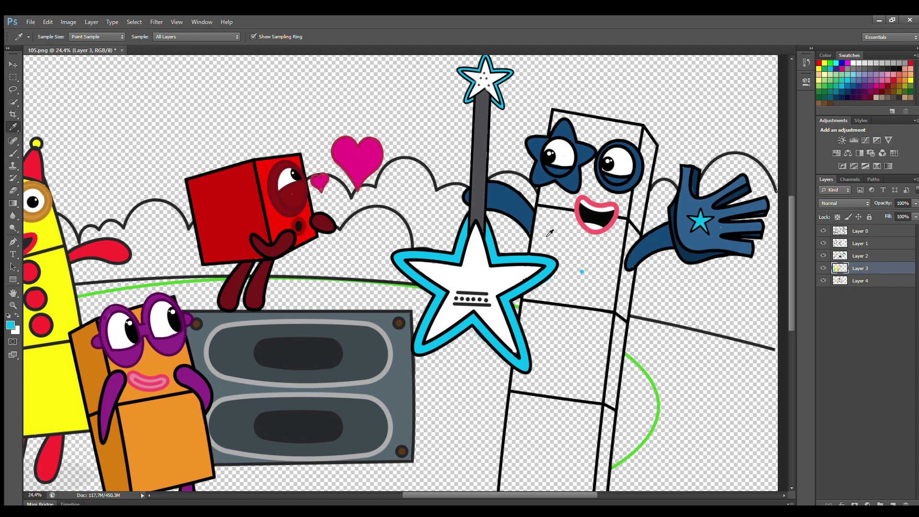
click(11, 153)
drag(556, 114, 532, 304)
scroll(788, 244, down, 2)
scroll(788, 244, down, 2)
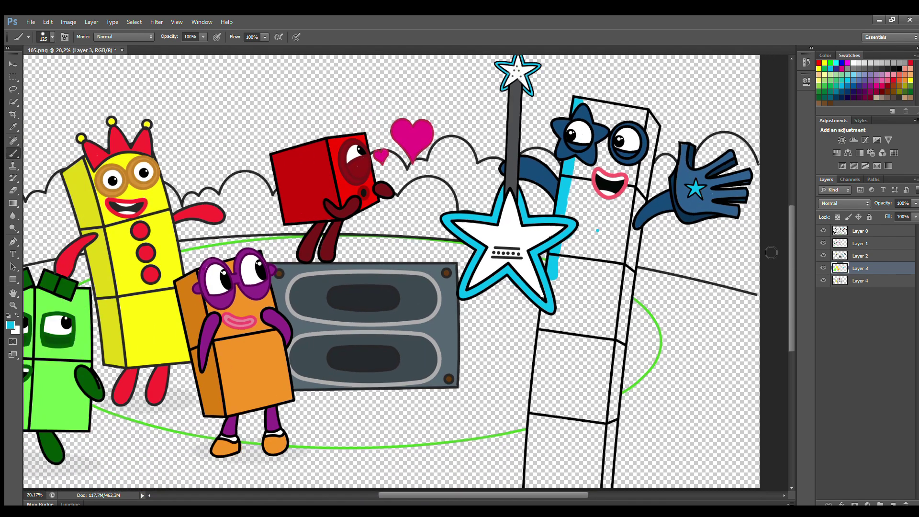
mouse_move(583, 98)
mouse_down()
mouse_move(643, 107)
mouse_move(596, 482)
mouse_move(537, 482)
mouse_move(559, 262)
mouse_move(604, 119)
mouse_move(625, 173)
mouse_move(572, 296)
mouse_move(553, 438)
mouse_move(589, 472)
mouse_move(621, 190)
mouse_move(563, 456)
mouse_move(592, 325)
mouse_move(574, 425)
mouse_up()
key(bracketright)
key(bracketright)
key(bracketright)
key(bracketright)
key(e)
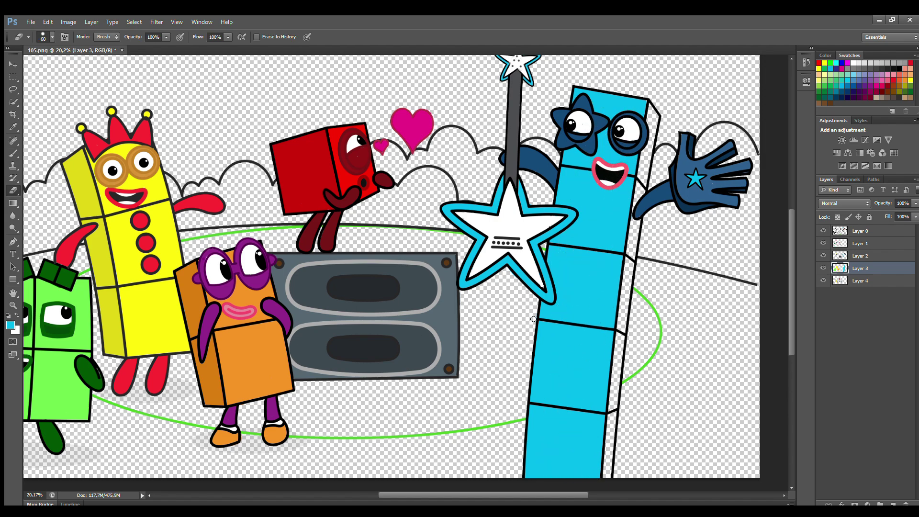
Step: On Layer 4, paint the narrow side faces of the tall character's body with a slightly darker cyan
key(alt+bracketleft)
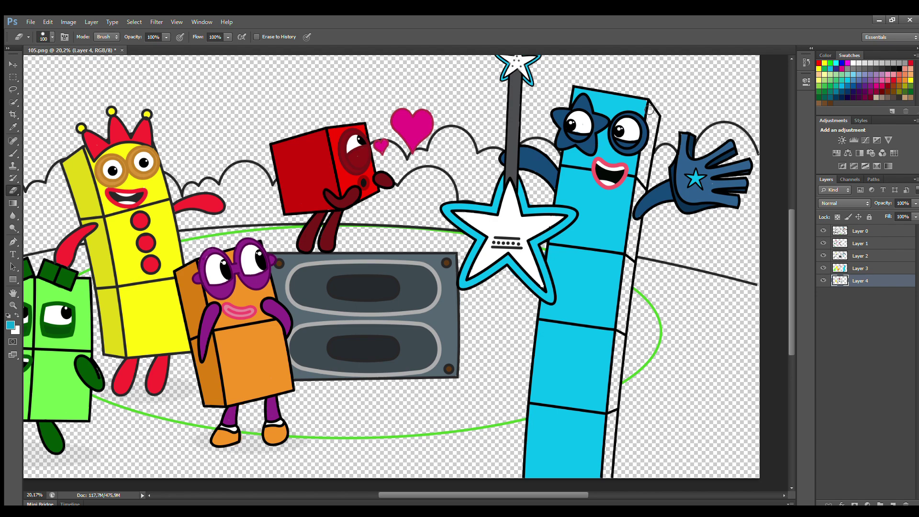
key(b)
drag(651, 106, 602, 461)
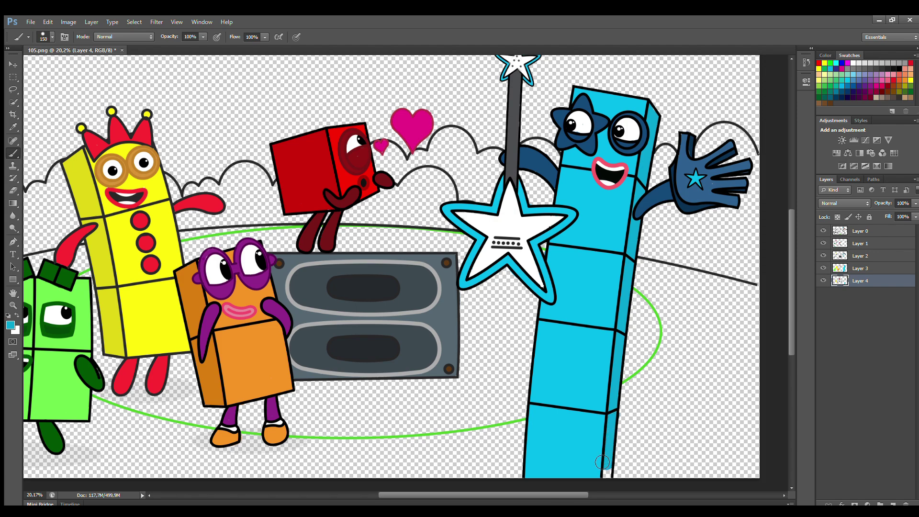
key(e)
key(ctrl+0)
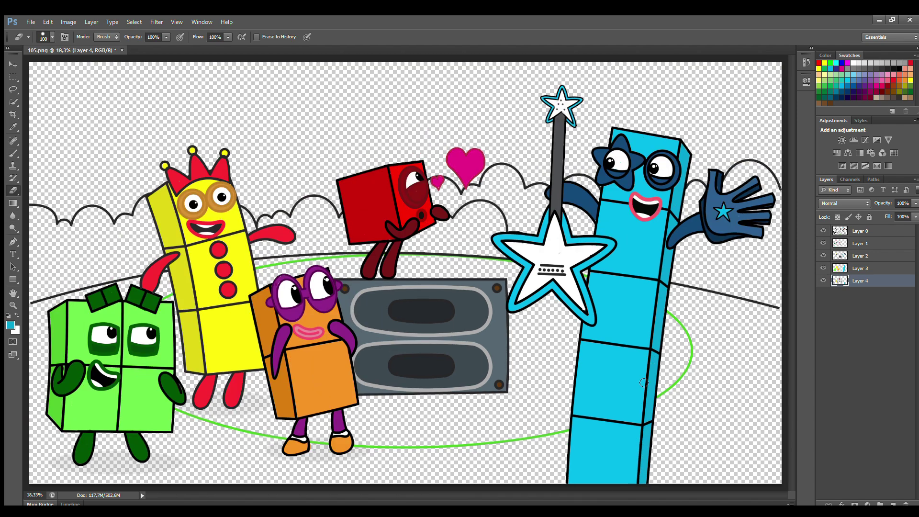
Step: On a new layer beneath the others, paint the large oval on the ground with the bright green sampled from its outline
key(ctrl+shift+alt+n)
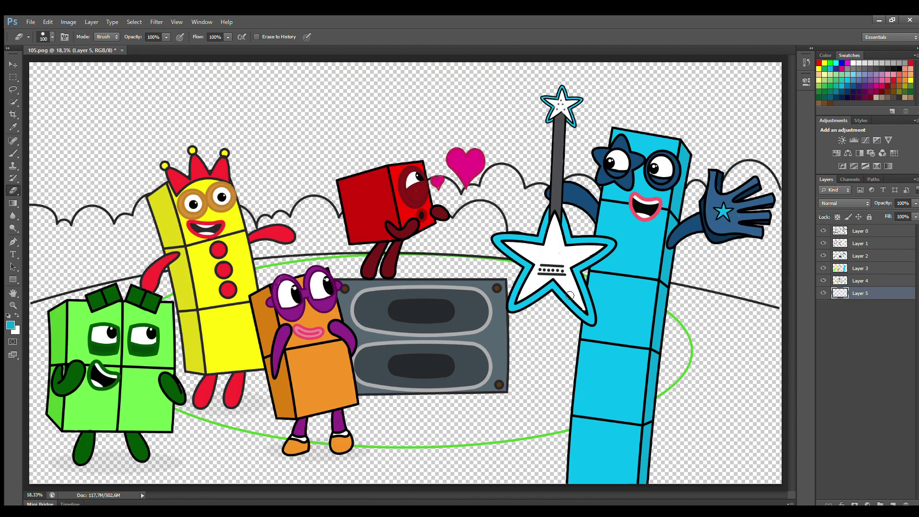
click(13, 154)
alt+click(325, 257)
key(bracketright)
key(bracketright)
key(bracketright)
mouse_move(172, 313)
mouse_down()
mouse_move(210, 315)
mouse_move(350, 275)
mouse_move(512, 282)
mouse_move(445, 277)
mouse_move(670, 335)
mouse_move(689, 368)
mouse_move(663, 390)
mouse_move(507, 438)
mouse_move(373, 438)
mouse_move(253, 427)
mouse_move(187, 364)
mouse_move(259, 397)
mouse_move(354, 421)
mouse_move(489, 326)
mouse_move(550, 349)
mouse_up()
key(bracketright)
key(bracketright)
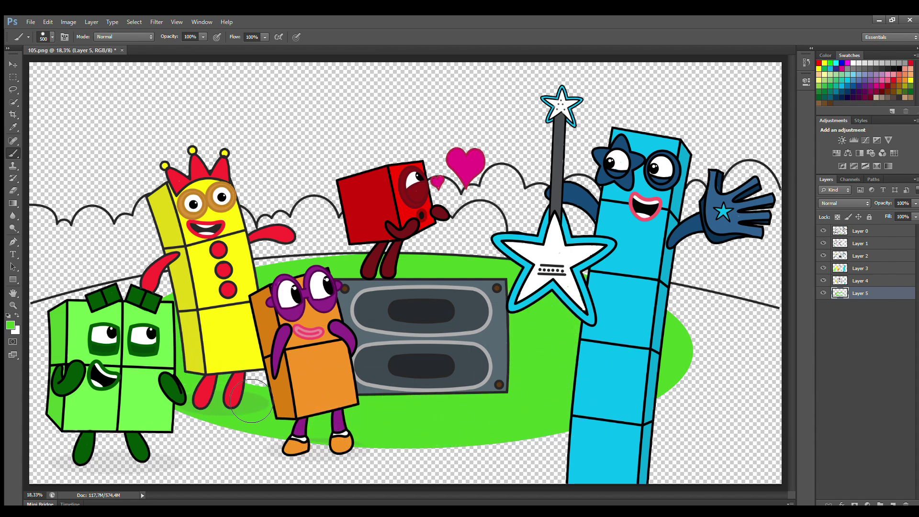
Step: On a new layer beneath the green oval, paint an olive band along the ground's horizon line on both sides
click(893, 504)
click(903, 87)
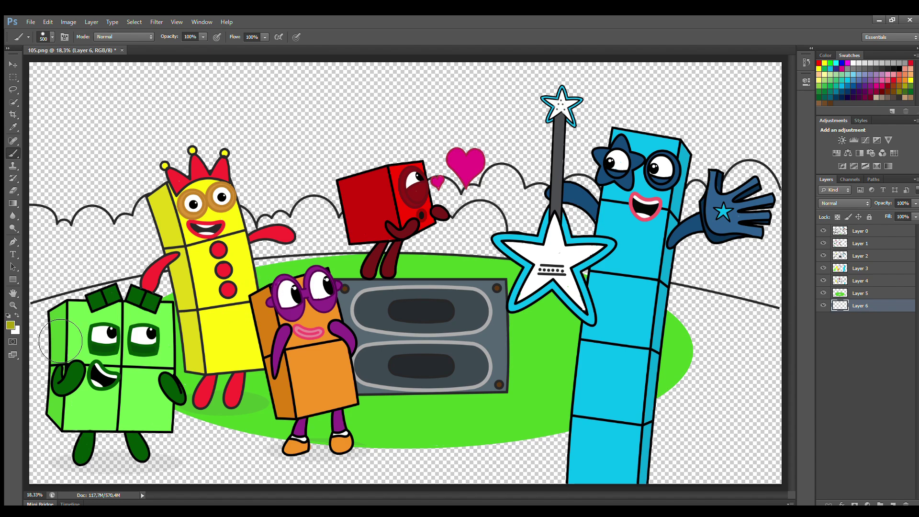
mouse_move(61, 341)
mouse_down()
mouse_move(110, 318)
mouse_move(306, 296)
mouse_up()
key(bracketleft)
key(bracketleft)
key(bracketleft)
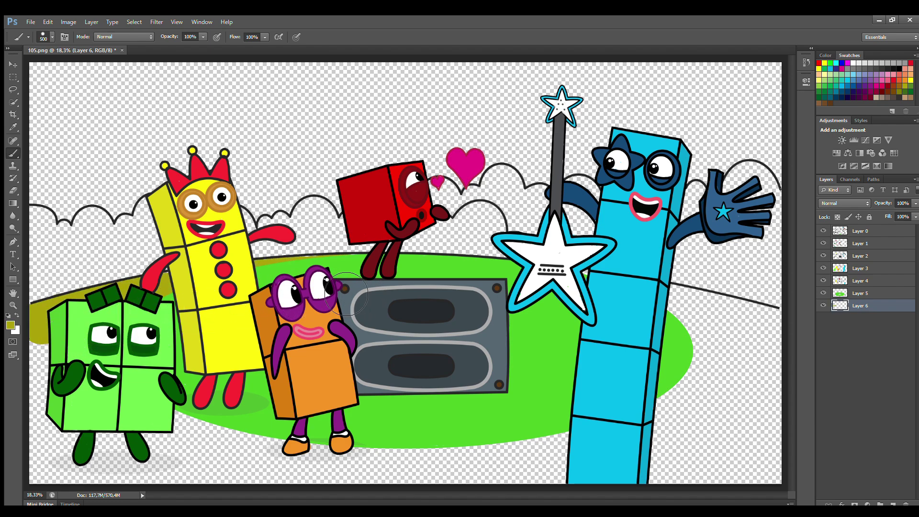
drag(675, 295, 766, 318)
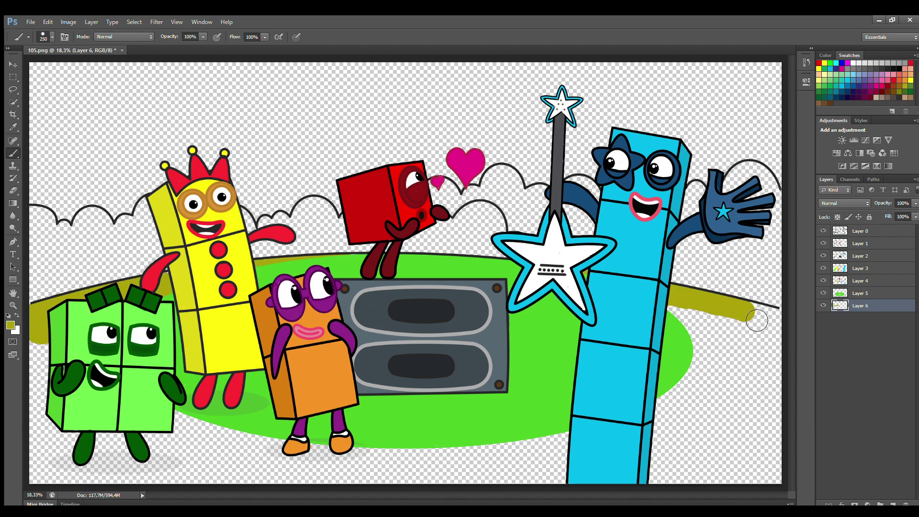
Step: Fill the rest of the ground around the oval with the same olive, using a brush size of 600
key(bracketright)
key(bracketright)
key(bracketright)
key(bracketright)
mouse_move(680, 335)
mouse_down()
mouse_move(689, 354)
mouse_move(579, 442)
mouse_move(58, 459)
mouse_move(708, 460)
mouse_move(245, 457)
mouse_move(648, 441)
mouse_up()
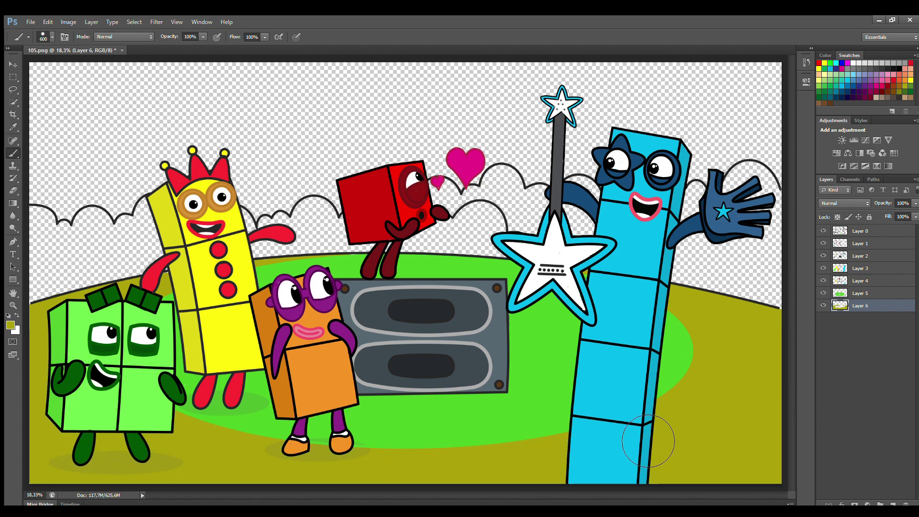
Step: On a new layer beneath the ground, paint along the inside of the front bushes' outline in medium green with a 175 brush
click(880, 504)
click(909, 92)
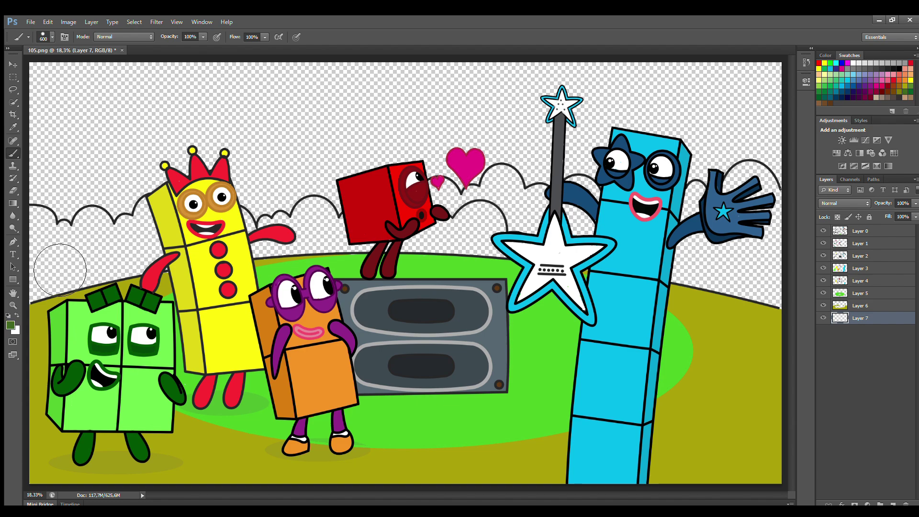
key(bracketleft)
key(bracketleft)
key(bracketleft)
key(bracketleft)
key(bracketleft)
key(bracketleft)
mouse_move(33, 208)
mouse_down()
mouse_move(60, 232)
mouse_move(79, 234)
mouse_move(100, 217)
mouse_move(124, 229)
mouse_move(146, 213)
mouse_move(250, 223)
mouse_move(306, 203)
mouse_move(340, 227)
mouse_up()
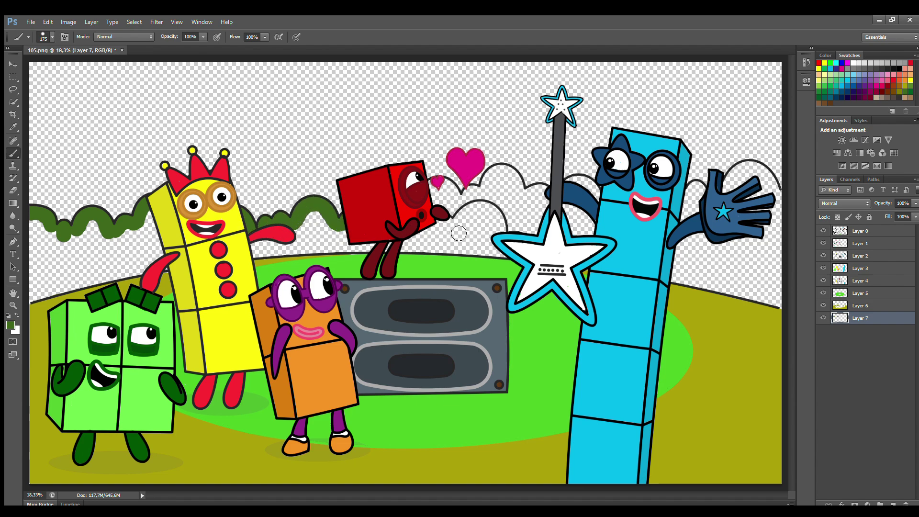
mouse_move(459, 233)
mouse_down()
mouse_move(473, 214)
mouse_move(495, 213)
mouse_up()
Step: Fill the remaining area of the front bushes down to the horizon with the same green, using a brush size of 300
key(bracketright)
key(bracketright)
key(bracketright)
mouse_move(509, 261)
mouse_down()
mouse_move(480, 262)
mouse_move(478, 239)
mouse_move(366, 250)
mouse_move(327, 229)
mouse_move(324, 266)
mouse_move(288, 258)
mouse_move(42, 283)
mouse_move(54, 244)
mouse_move(166, 261)
mouse_move(82, 263)
mouse_up()
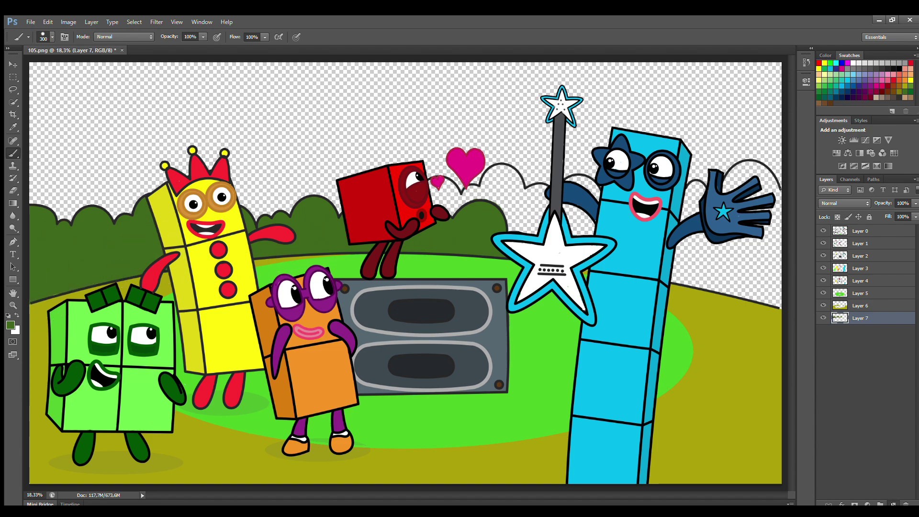
Step: On a new layer beneath the front bushes, paint the rear bushes from behind the hearts to the canvas edge in darker green
key(ctrl+shift+alt+n)
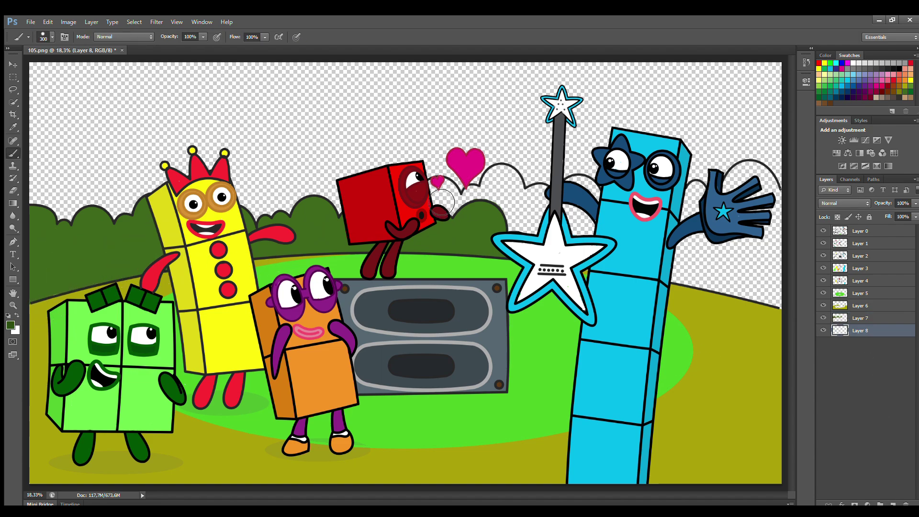
mouse_move(456, 193)
mouse_down()
mouse_move(507, 173)
mouse_move(526, 197)
mouse_move(583, 183)
mouse_move(603, 205)
mouse_move(728, 192)
mouse_move(760, 170)
mouse_move(776, 193)
mouse_move(769, 180)
mouse_move(762, 193)
mouse_move(782, 232)
mouse_move(688, 242)
mouse_move(686, 266)
mouse_move(763, 311)
mouse_up()
mouse_move(536, 249)
mouse_down()
mouse_move(562, 226)
mouse_move(449, 208)
mouse_move(506, 199)
mouse_move(561, 221)
mouse_up()
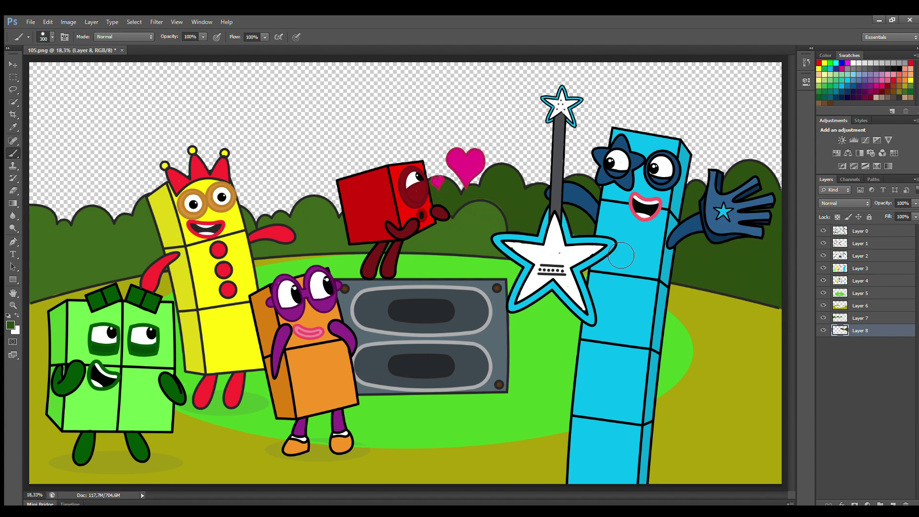
Step: On a new bottom layer, paint the whole sky dark blue with a soft lighter violet-blue haze above the bushes
click(892, 504)
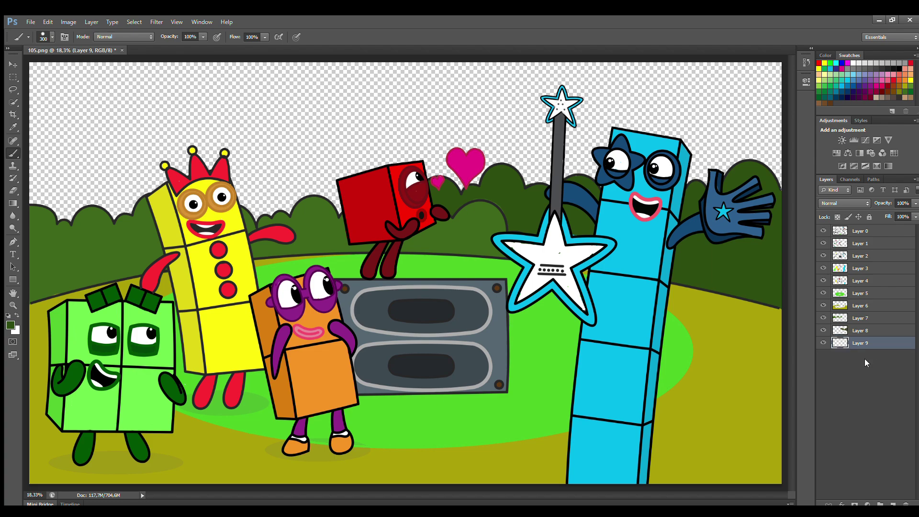
key(i)
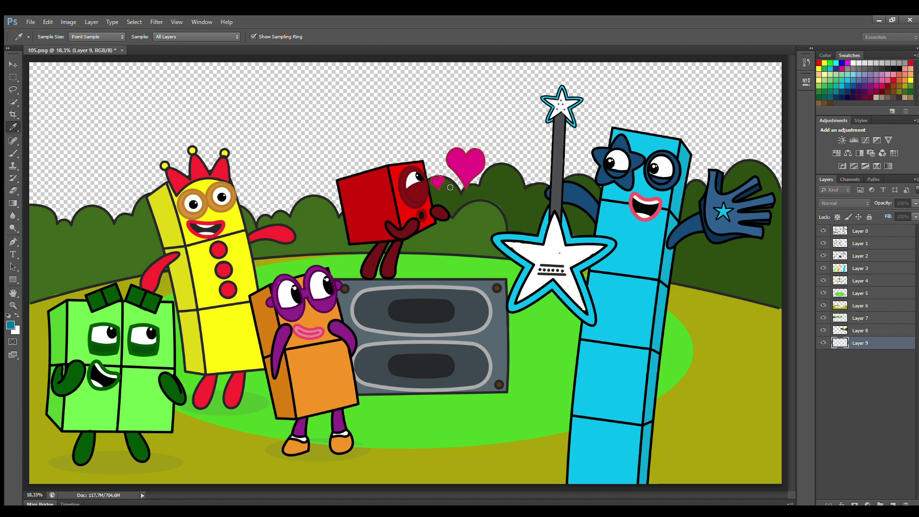
key(b)
key(bracketright)
key(bracketright)
key(bracketright)
key(bracketright)
key(bracketright)
key(bracketright)
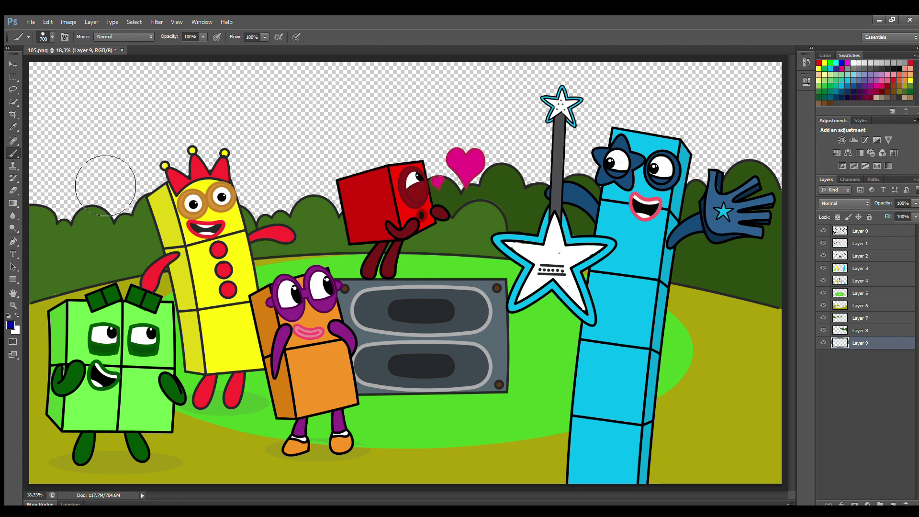
mouse_move(102, 180)
mouse_down()
mouse_move(718, 101)
mouse_move(95, 201)
mouse_move(79, 223)
mouse_move(53, 203)
mouse_move(551, 165)
mouse_move(782, 163)
mouse_up()
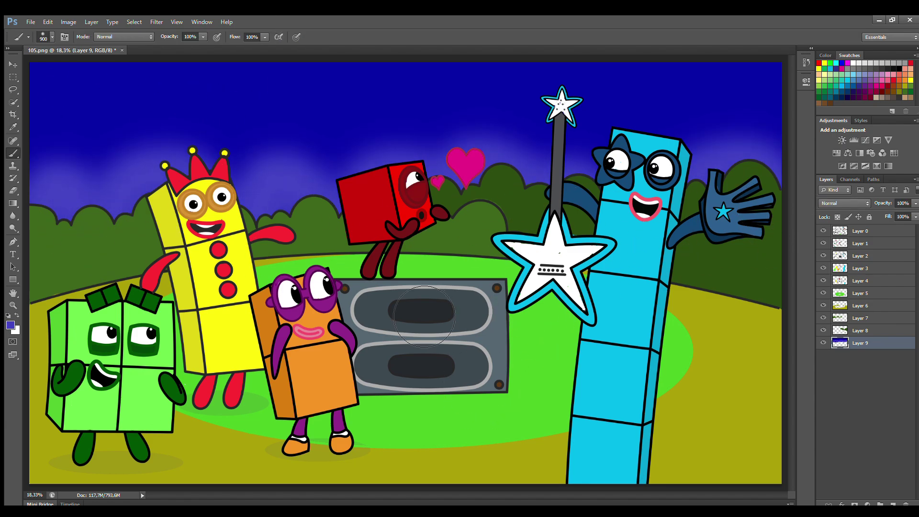